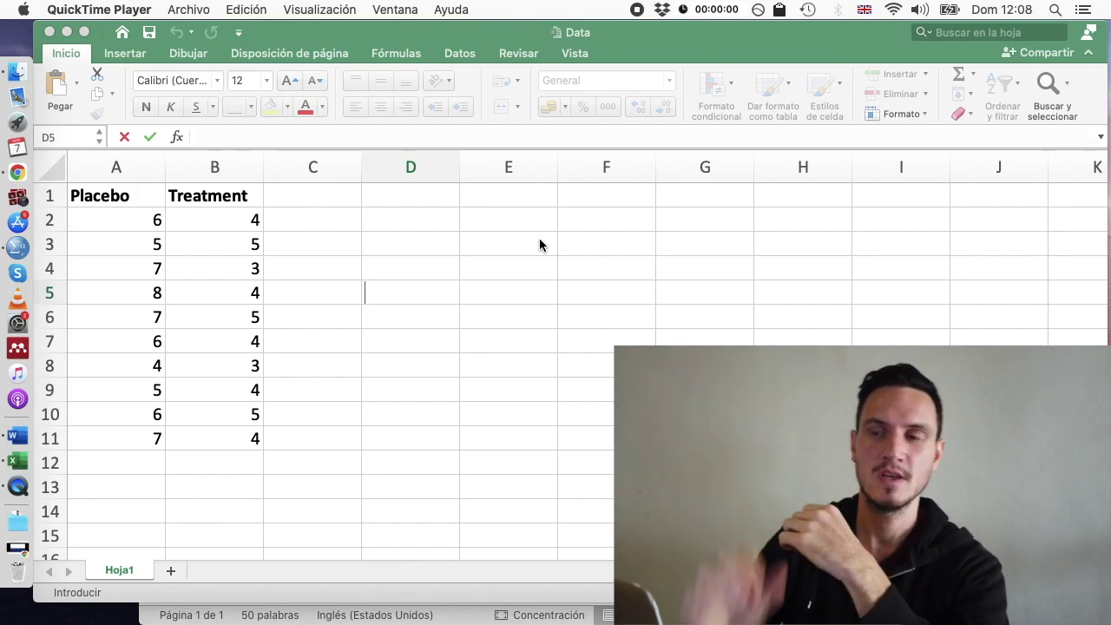
Step: Review the Placebo and Treatment scores in the Excel data sheet
click(176, 247)
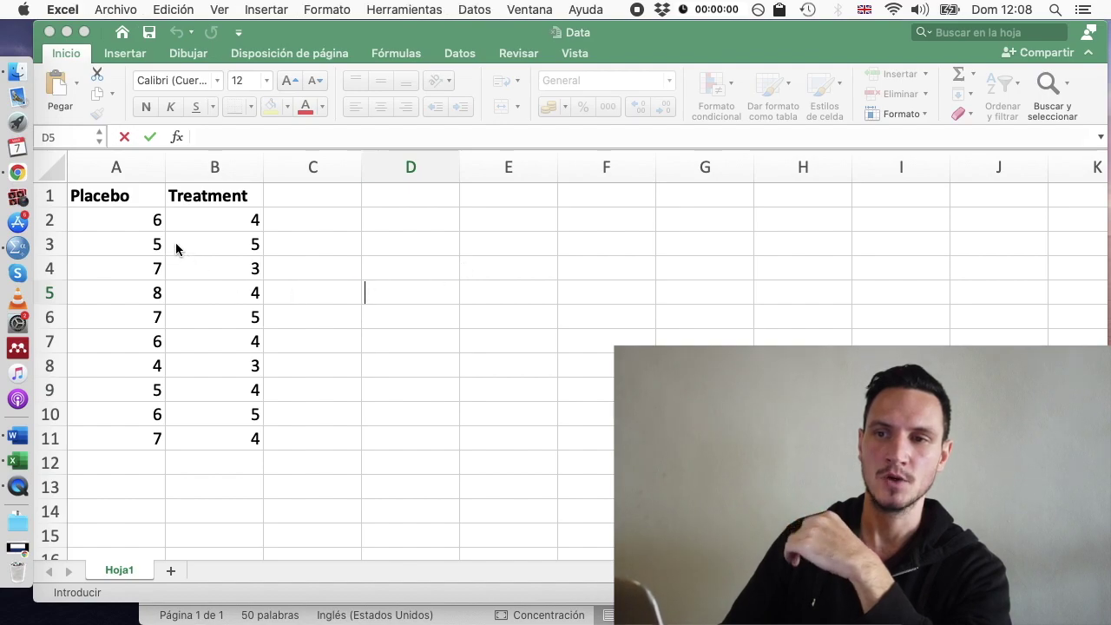
click(157, 220)
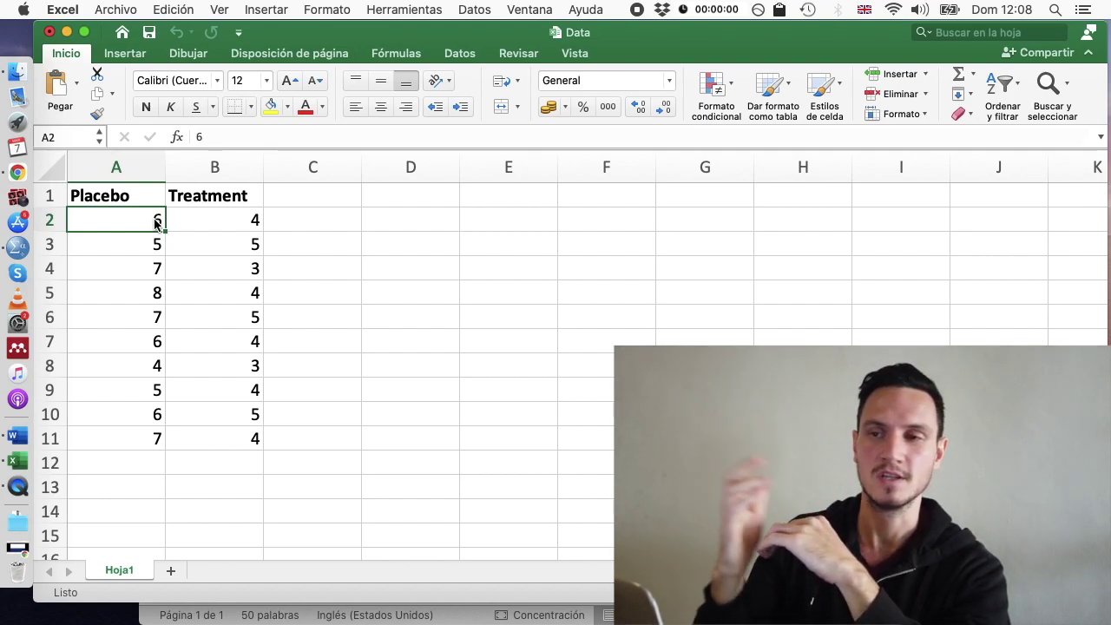
click(217, 293)
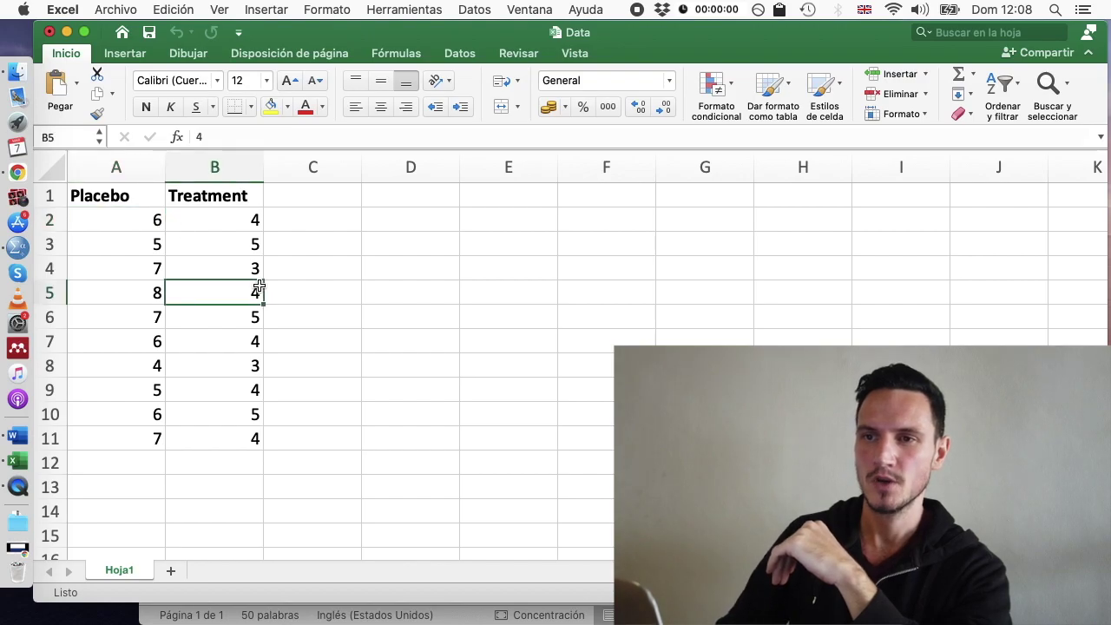
Step: In the empty SPSS dataset's Variable View, name the first variable Treatment
key(ctrl+Up)
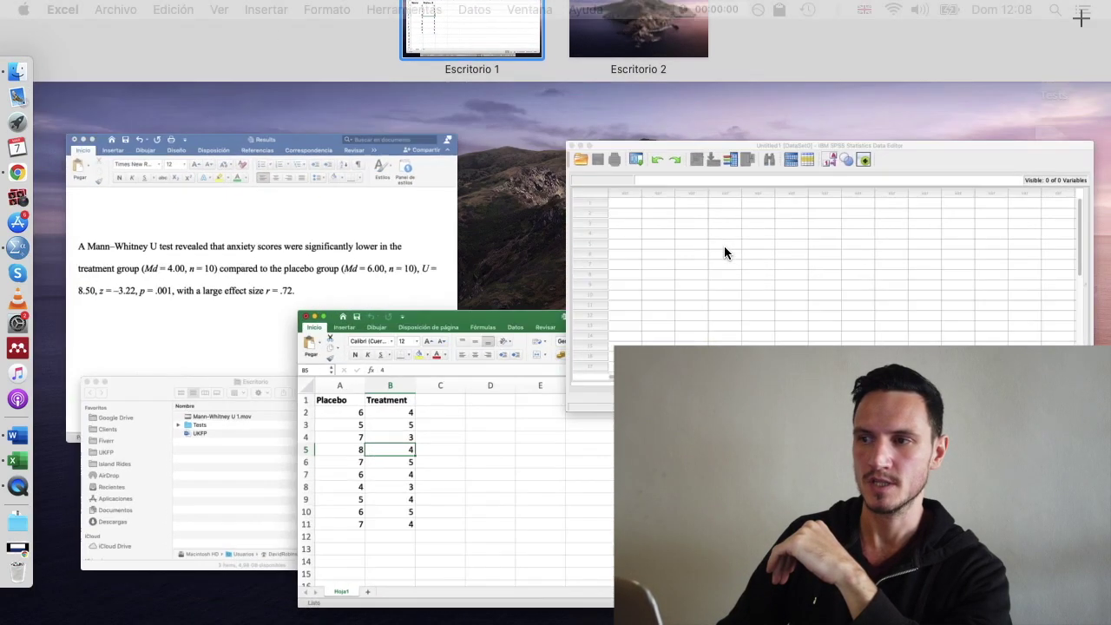
click(725, 252)
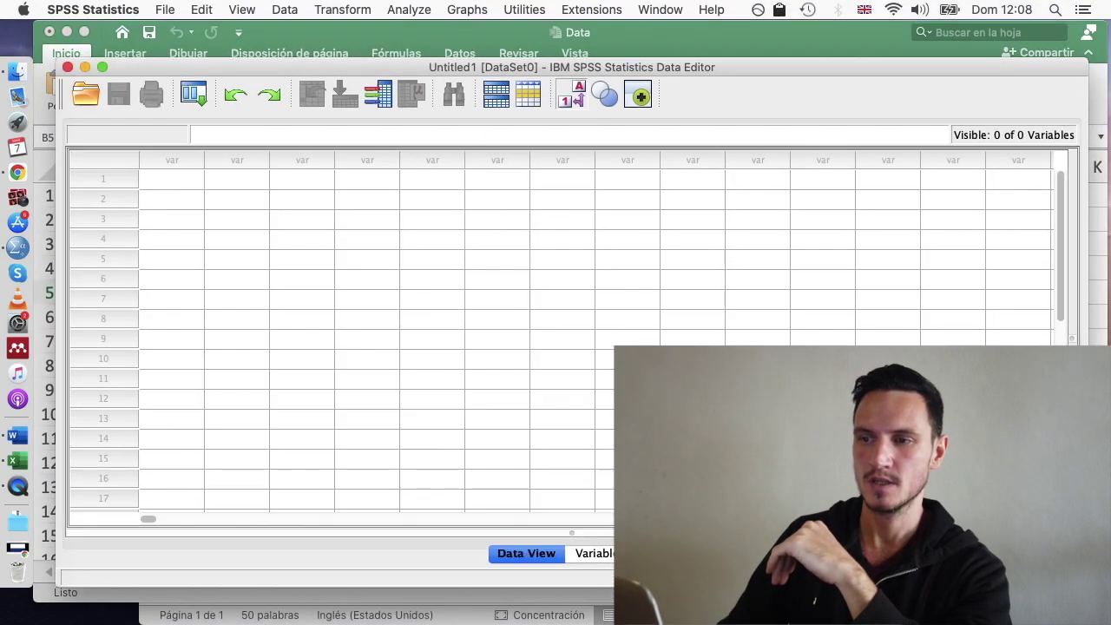
click(594, 553)
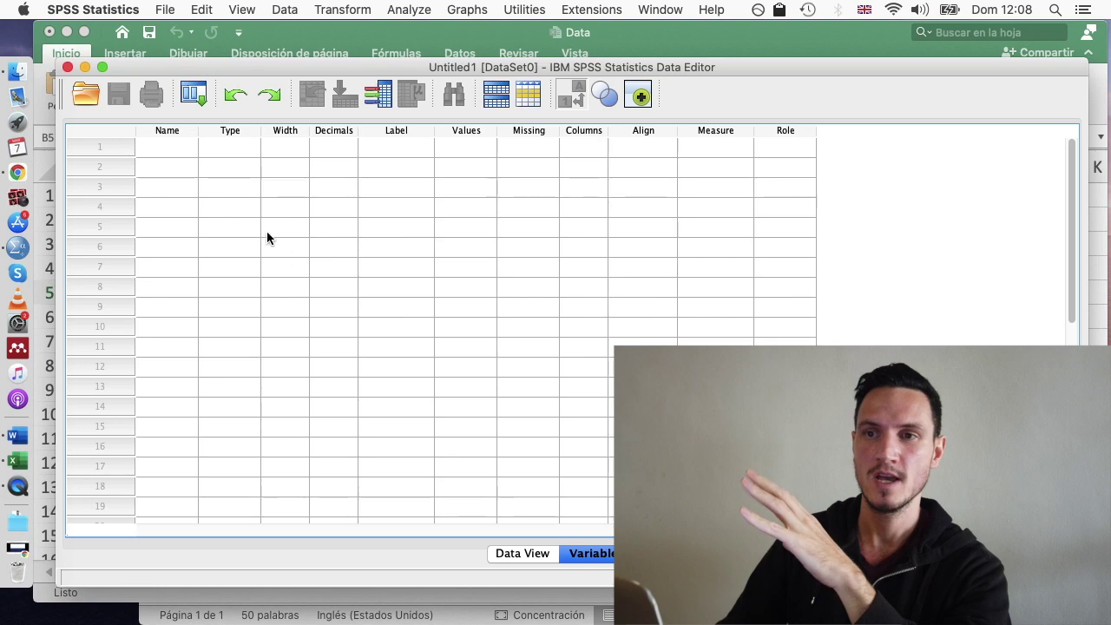
click(173, 149)
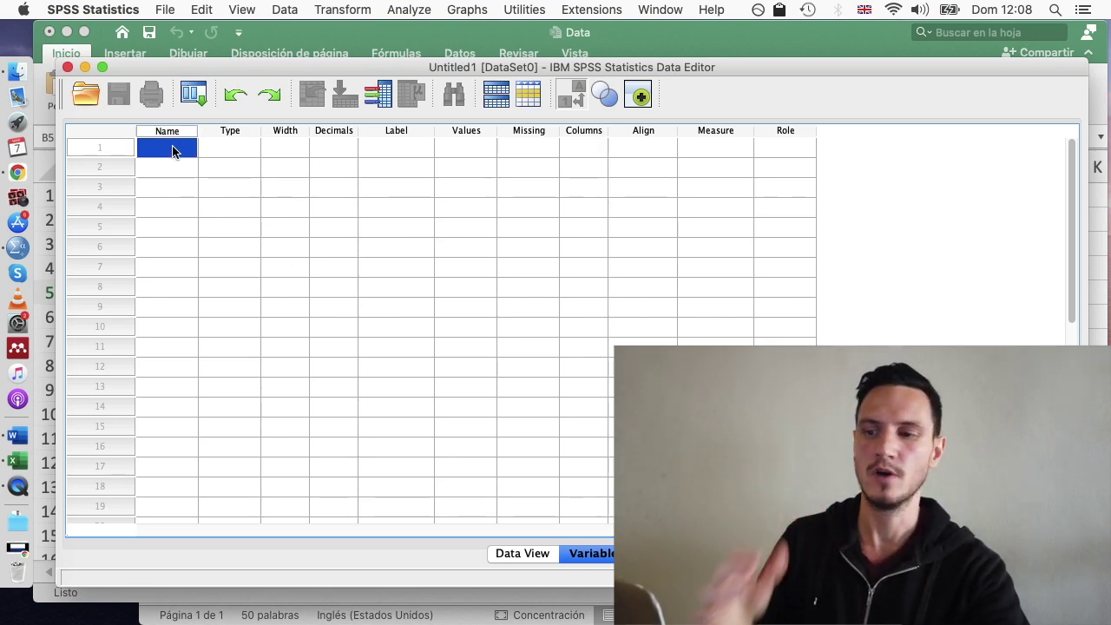
text(Treatment)
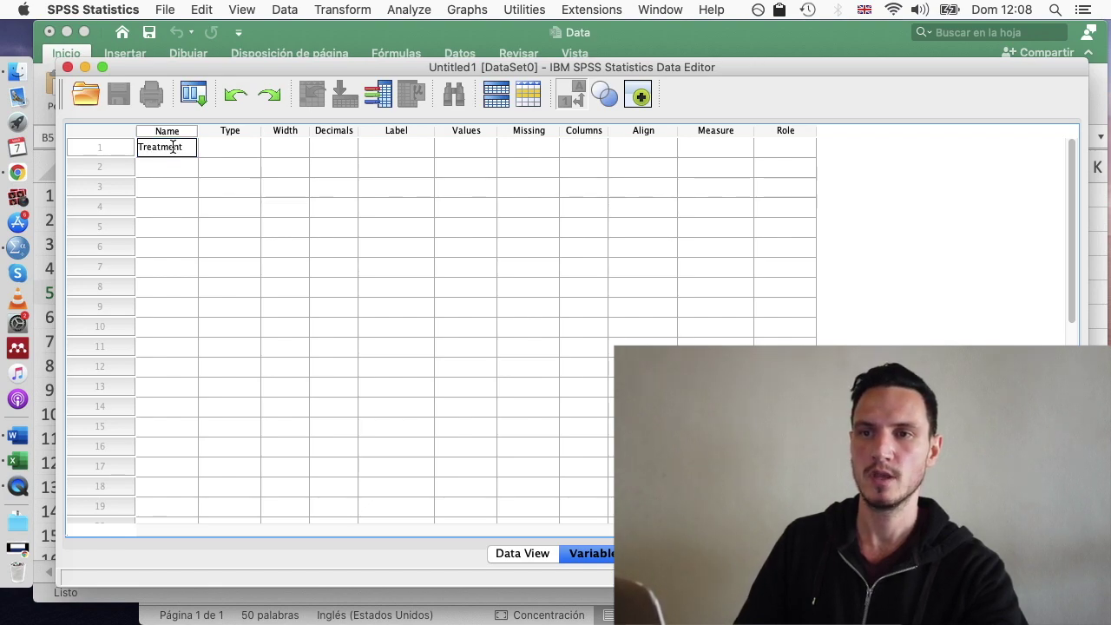
key(Return)
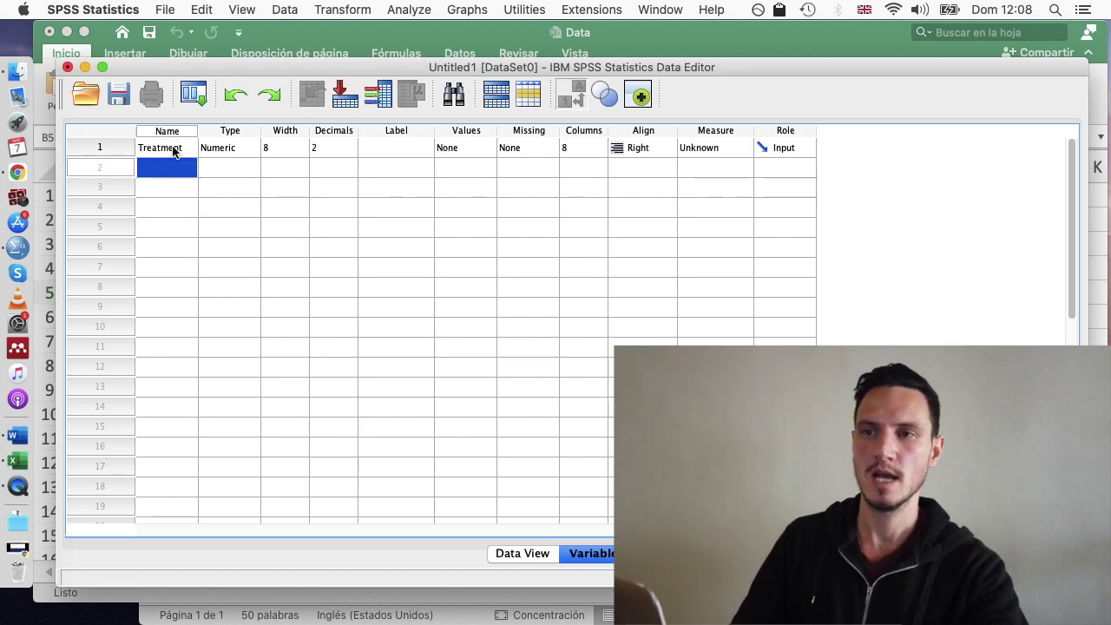
Step: In Treatment's Values cell, label code 1 as Placebo and code 2 as Treatment
double_click(482, 147)
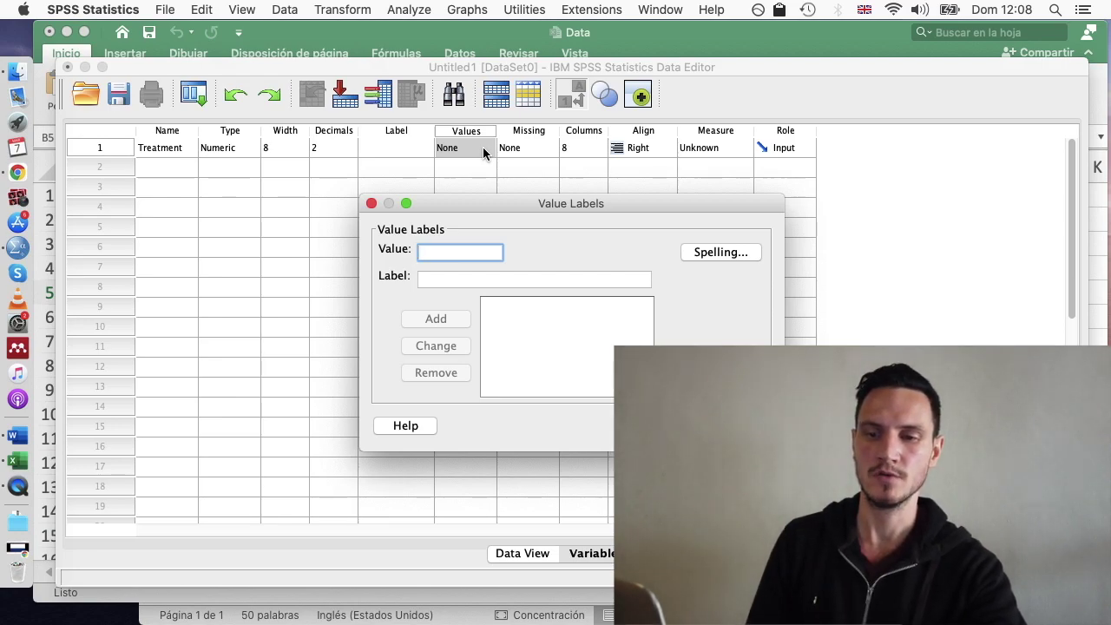
text(1)
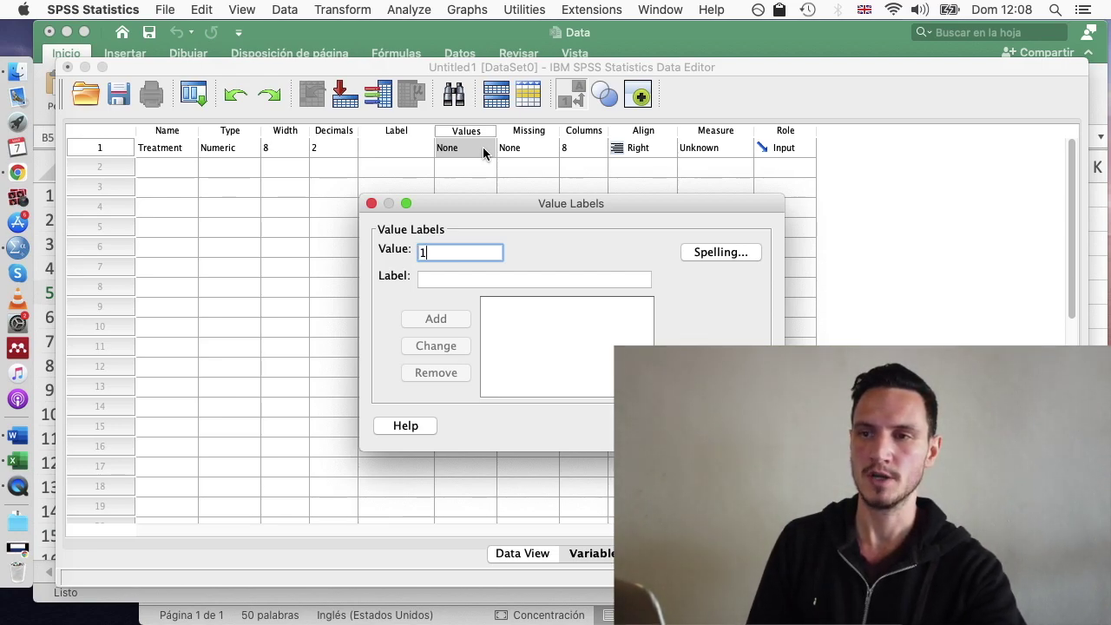
key(Tab)
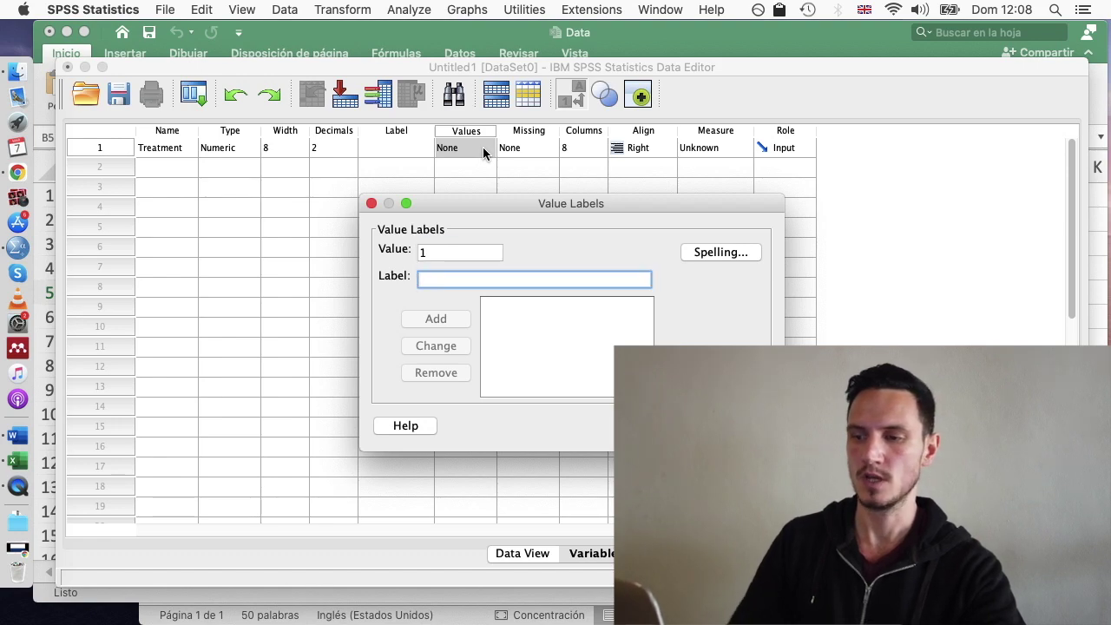
text(Placebo)
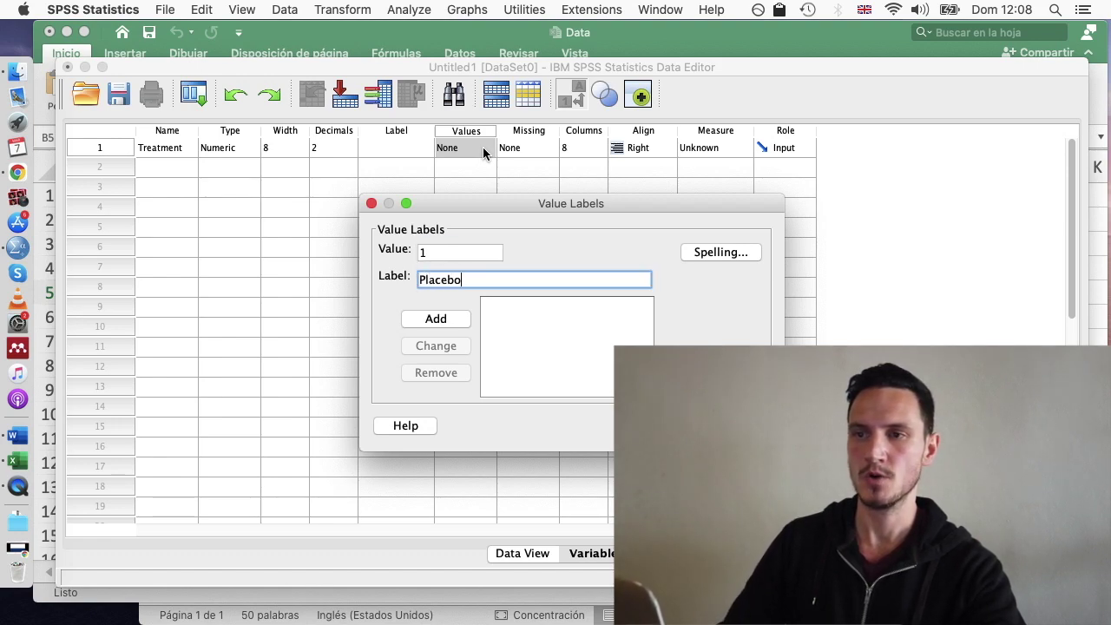
click(437, 317)
text(2)
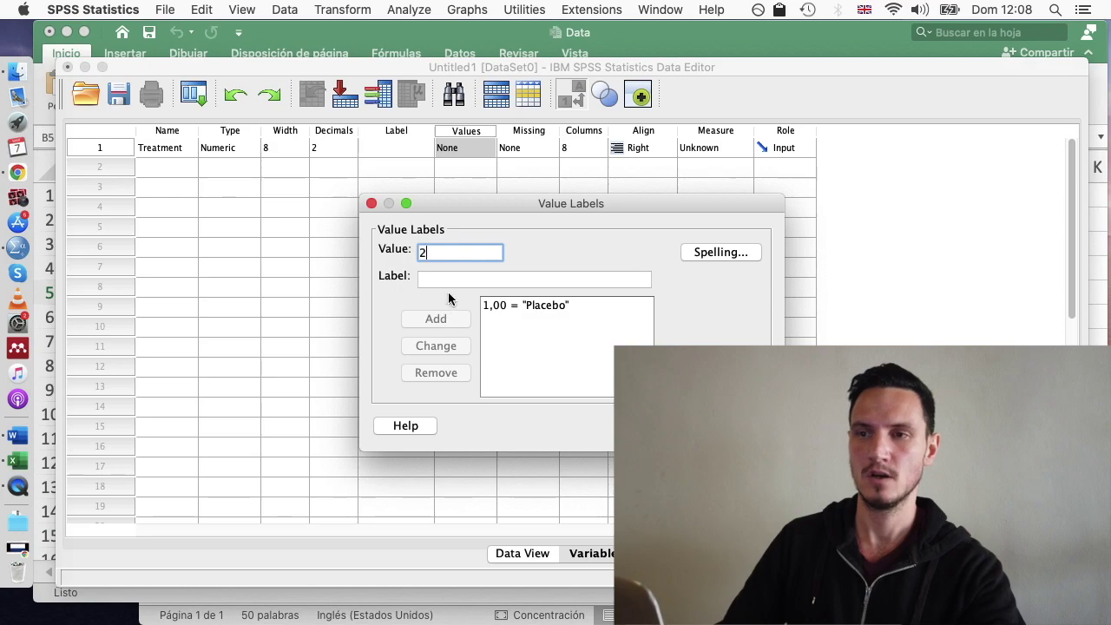
click(454, 280)
text(Treatment)
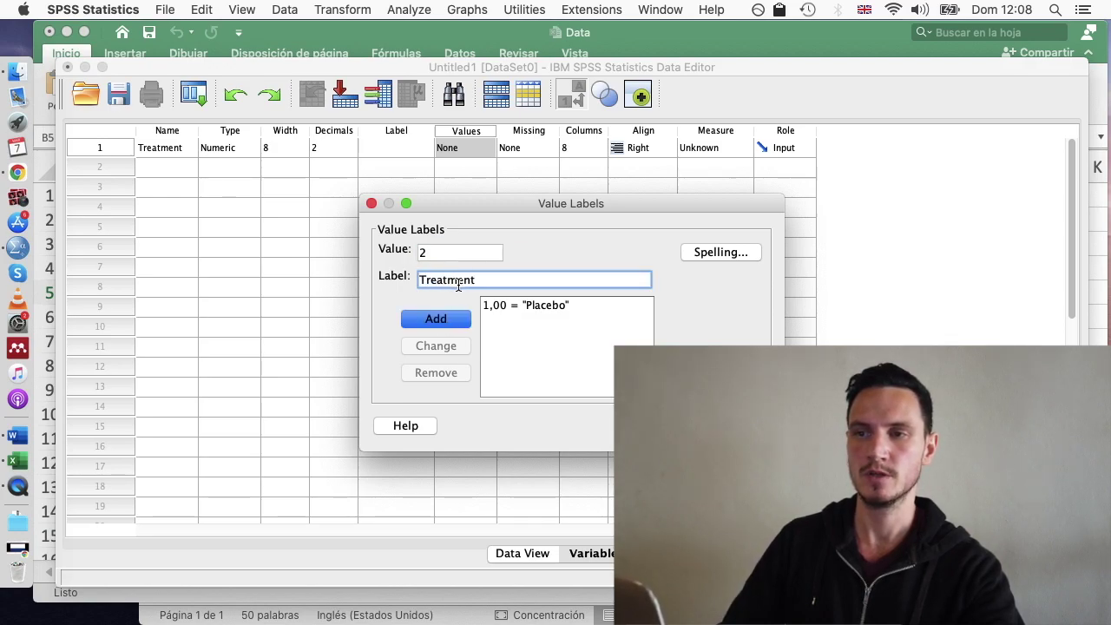
click(453, 324)
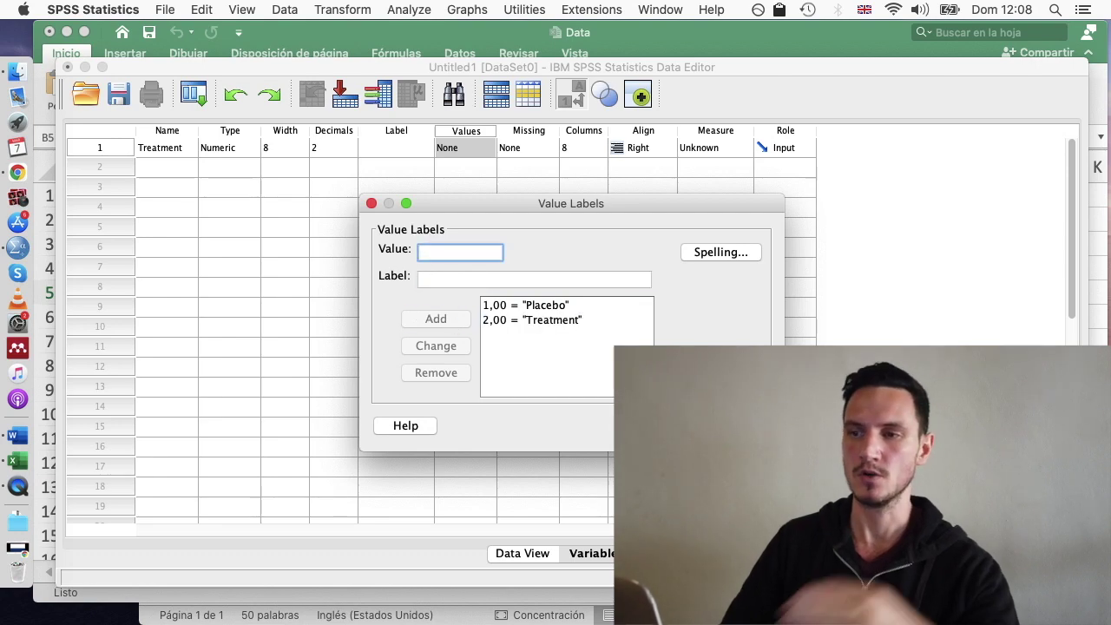
key(Return)
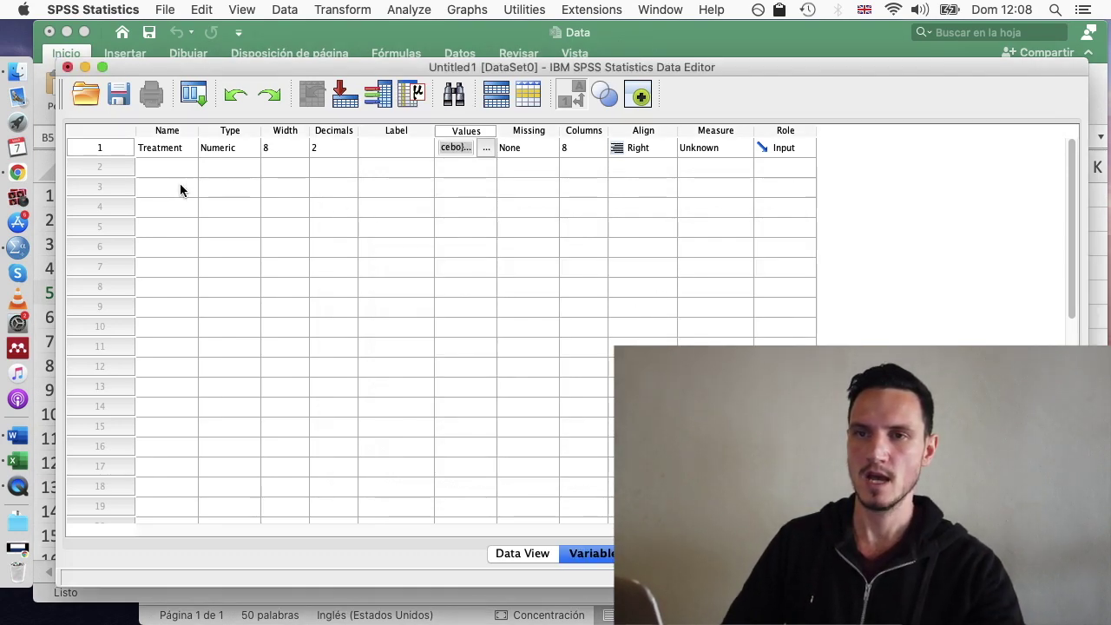
Step: Name the second variable Anxiety in row 2 of Variable View
click(154, 173)
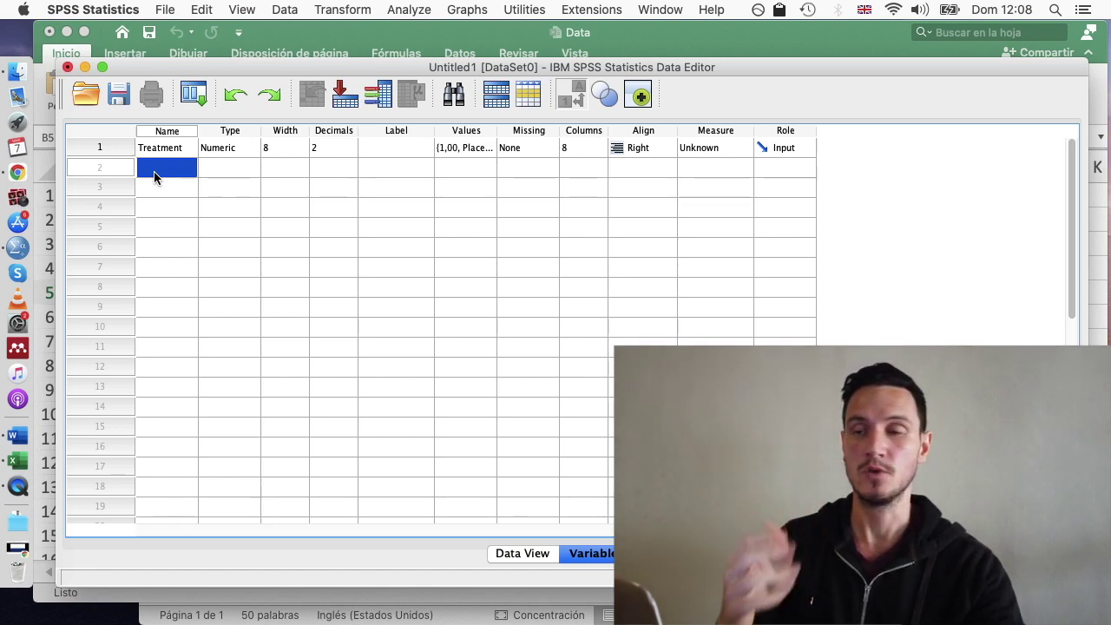
text(An)
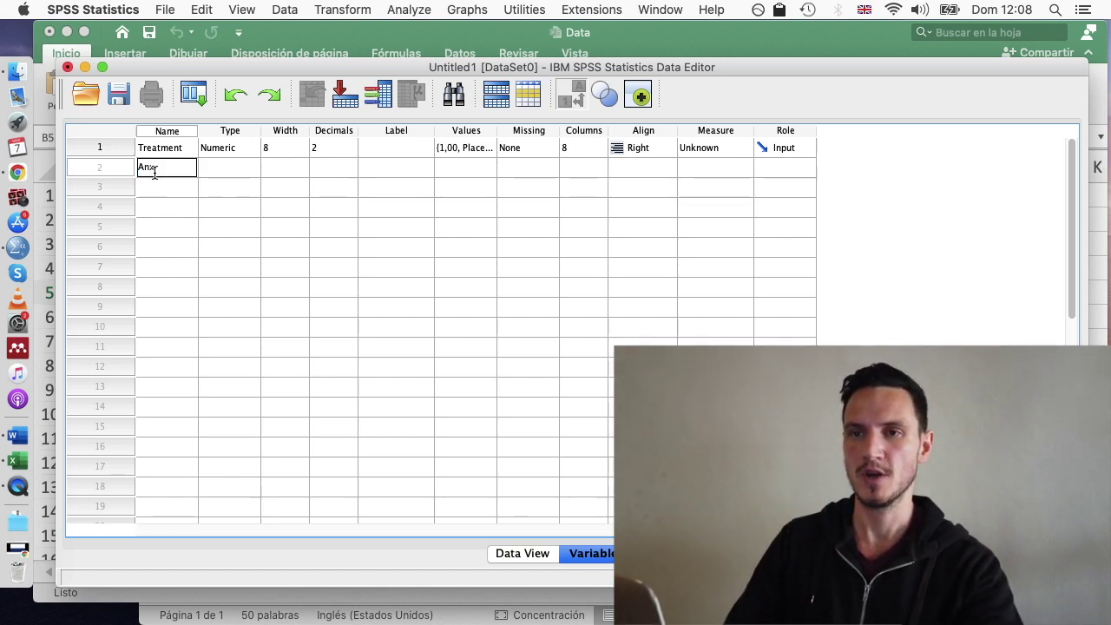
text(xiety)
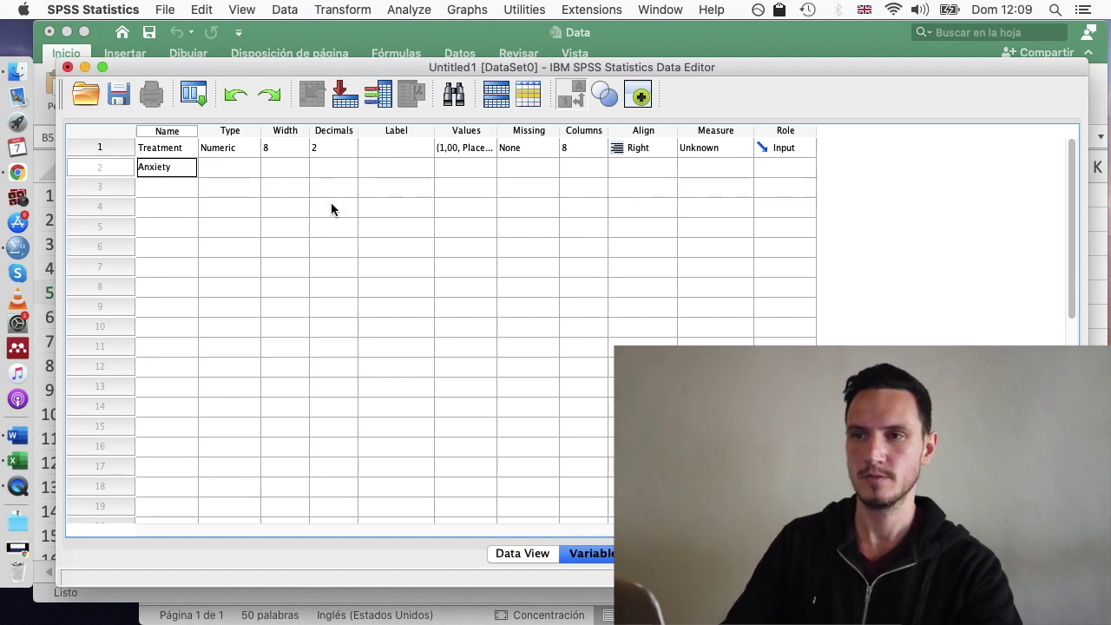
key(Return)
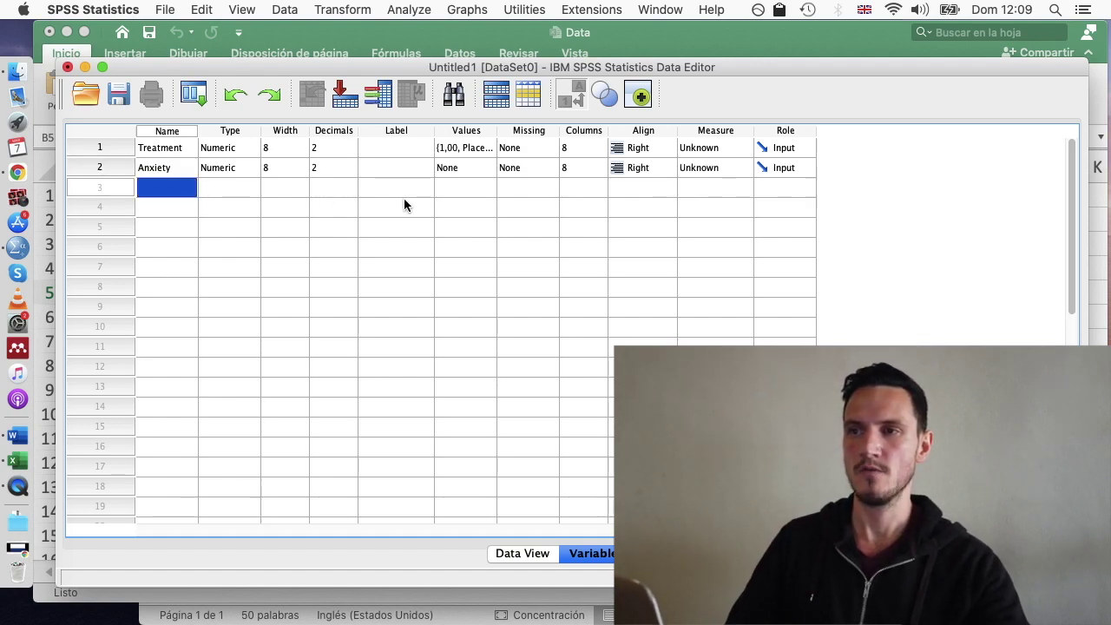
Step: Set Treatment's measure to Nominal and Anxiety's measure to Scale
click(717, 149)
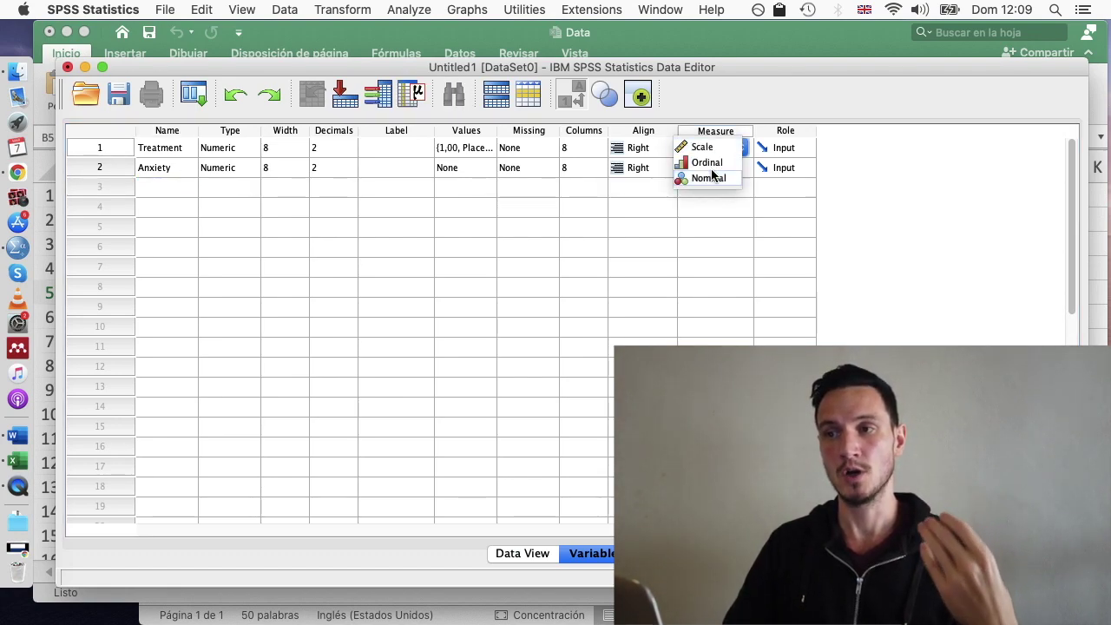
click(711, 176)
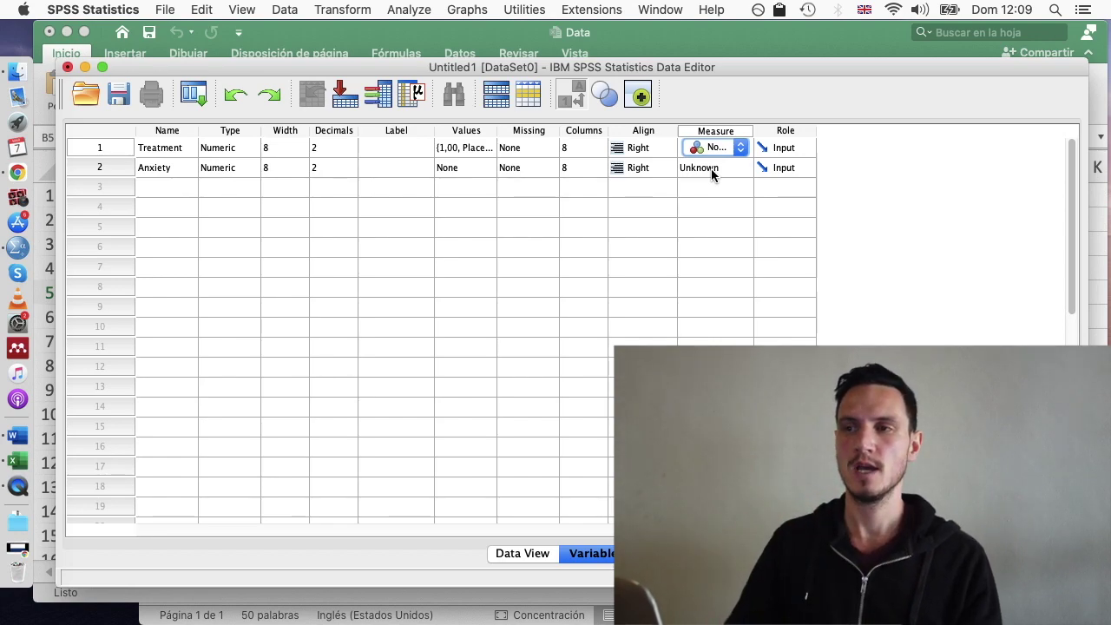
click(715, 169)
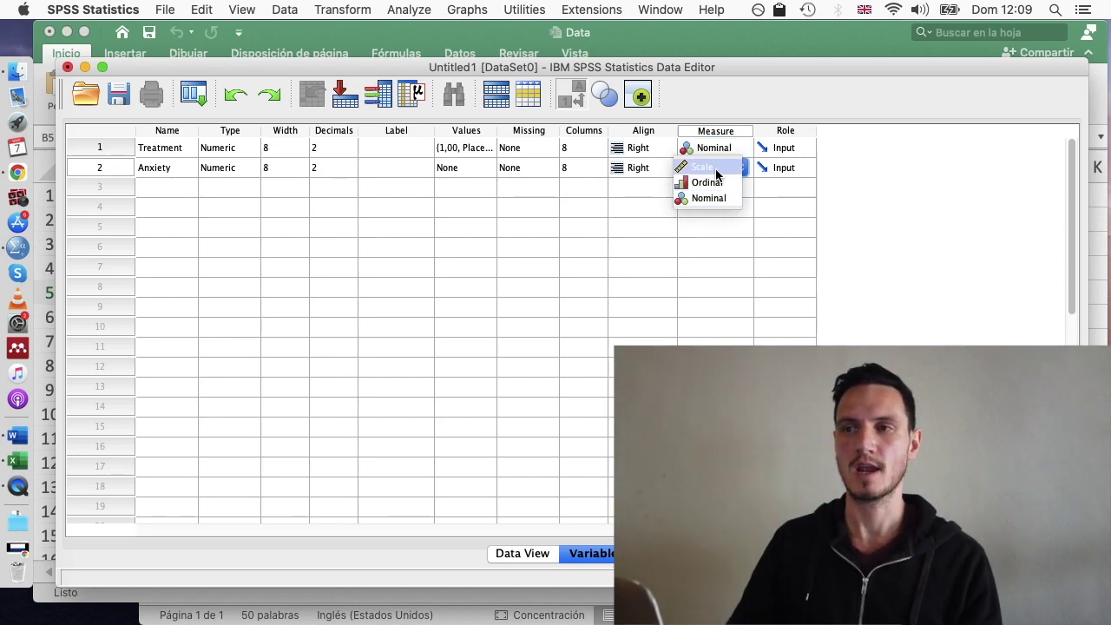
click(716, 167)
click(717, 265)
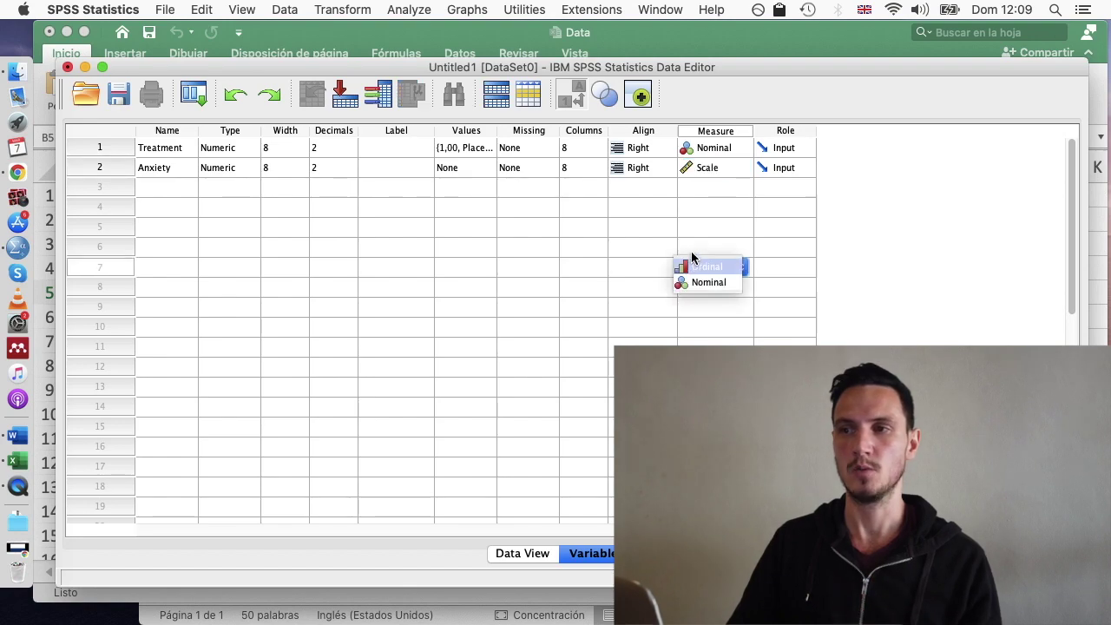
click(717, 170)
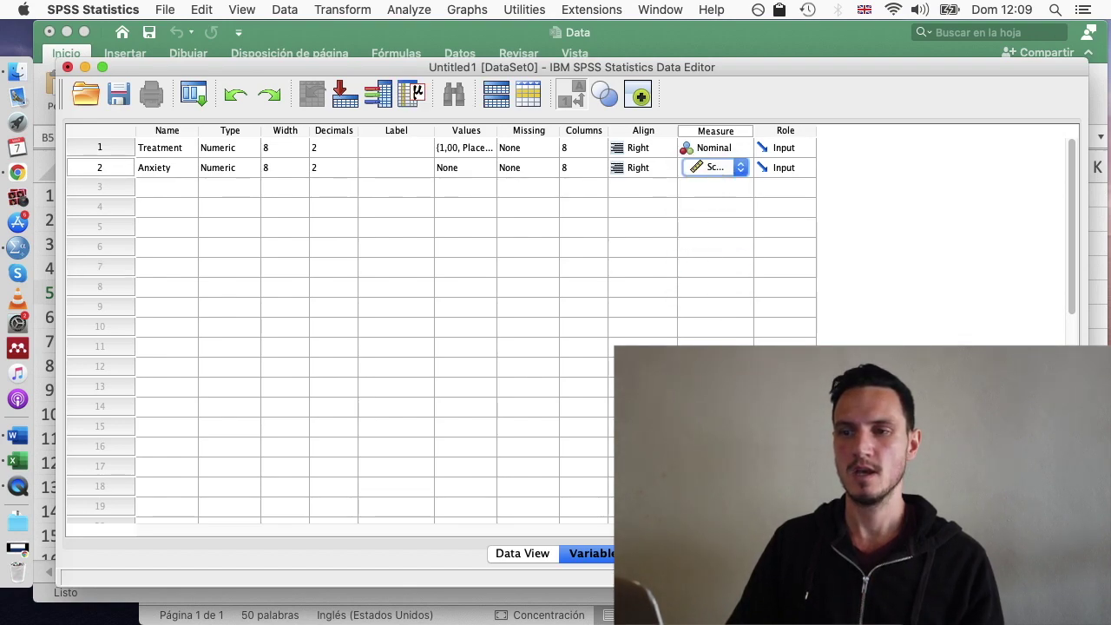
click(525, 556)
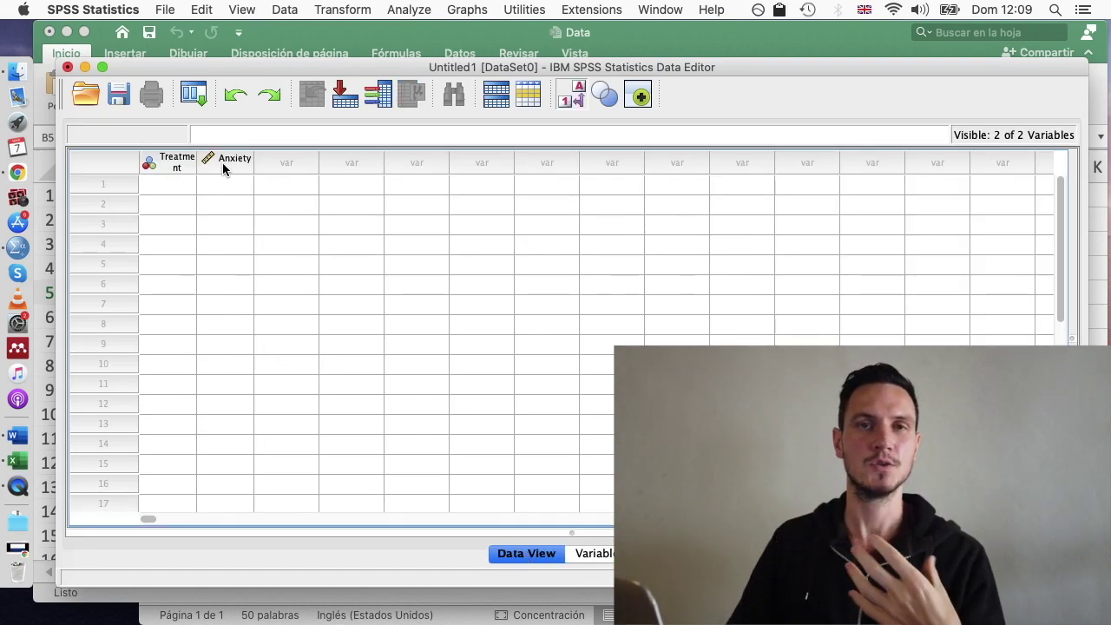
Step: Enter group code 1 (Placebo) in Treatment rows 1–10
mouse_move(222, 162)
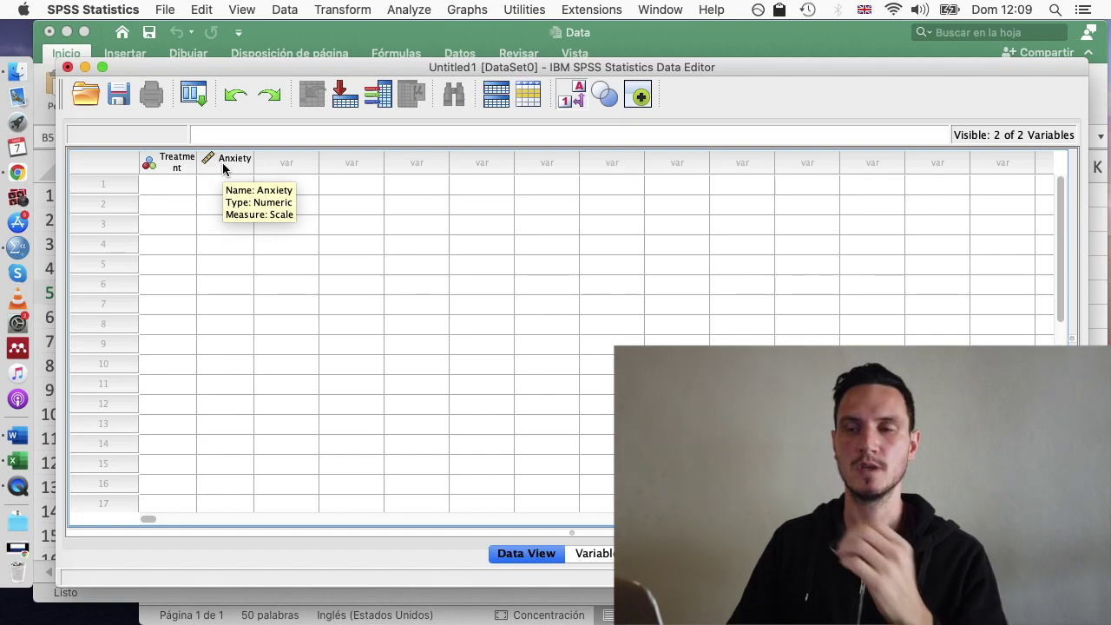
click(176, 185)
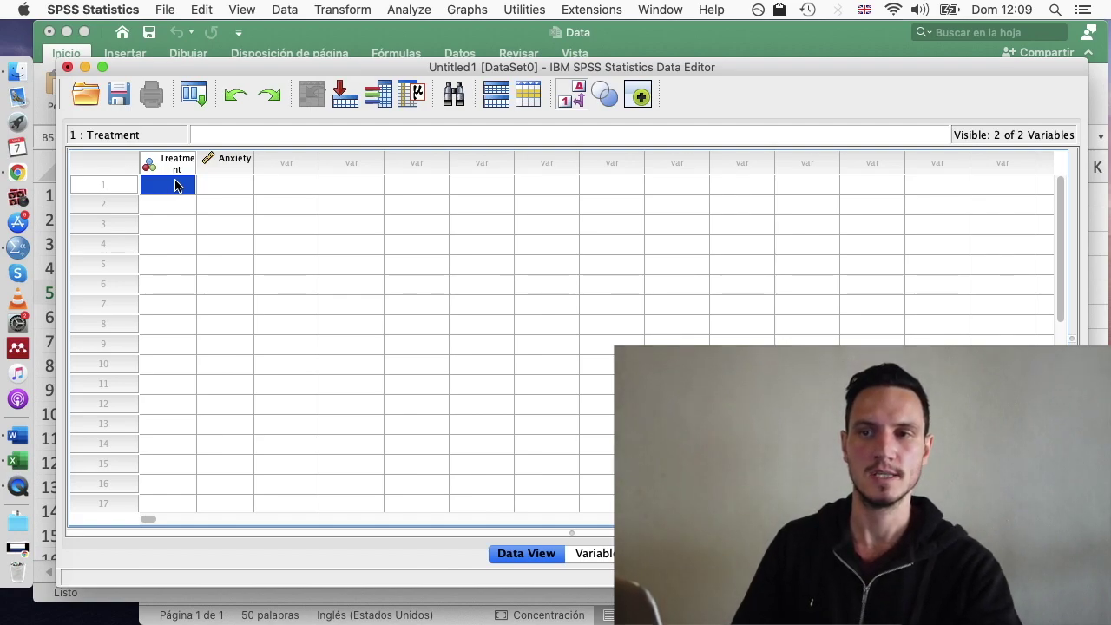
text(1)
key(Return)
text(1)
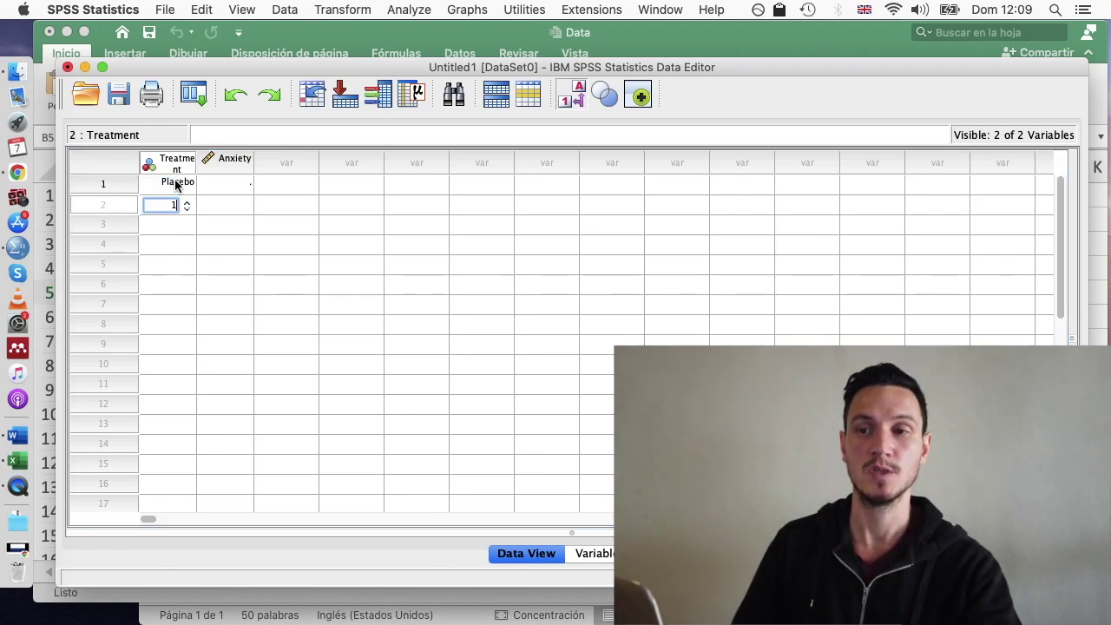
key(Return)
text(1 1 1 1 1 1 )
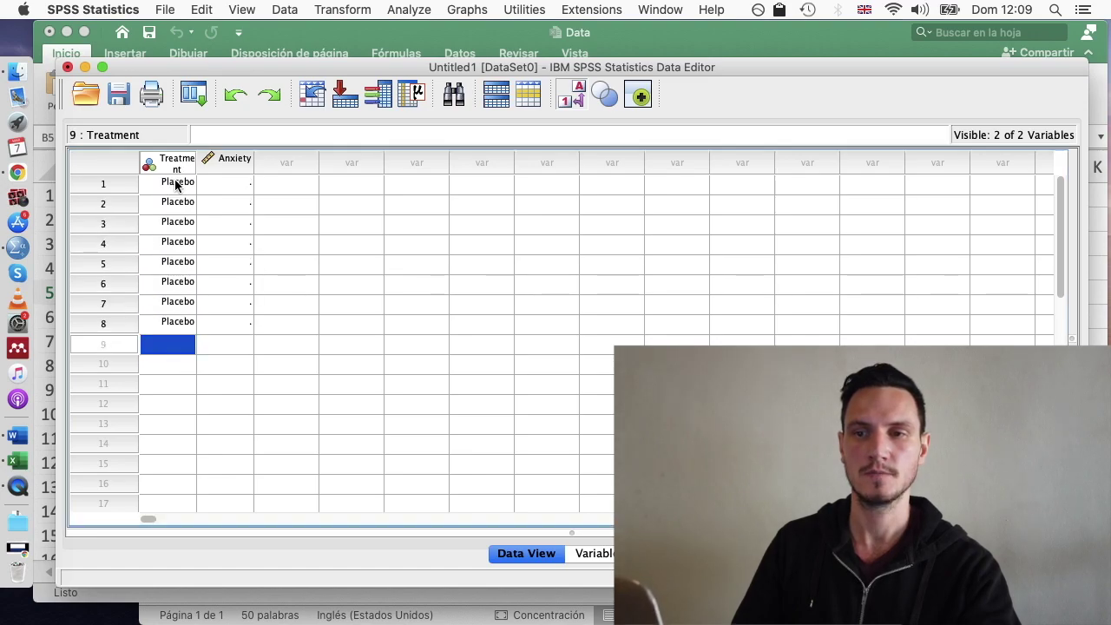
text(1 1)
key(Return)
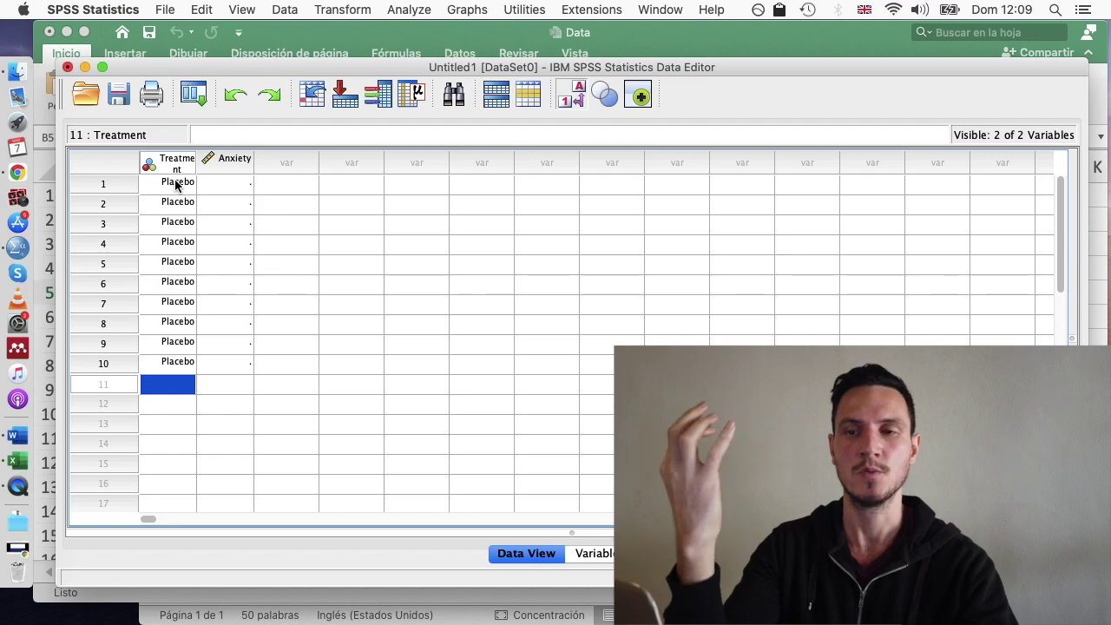
Step: Enter group code 2 (Treatment) in Treatment rows 11–20
text(2)
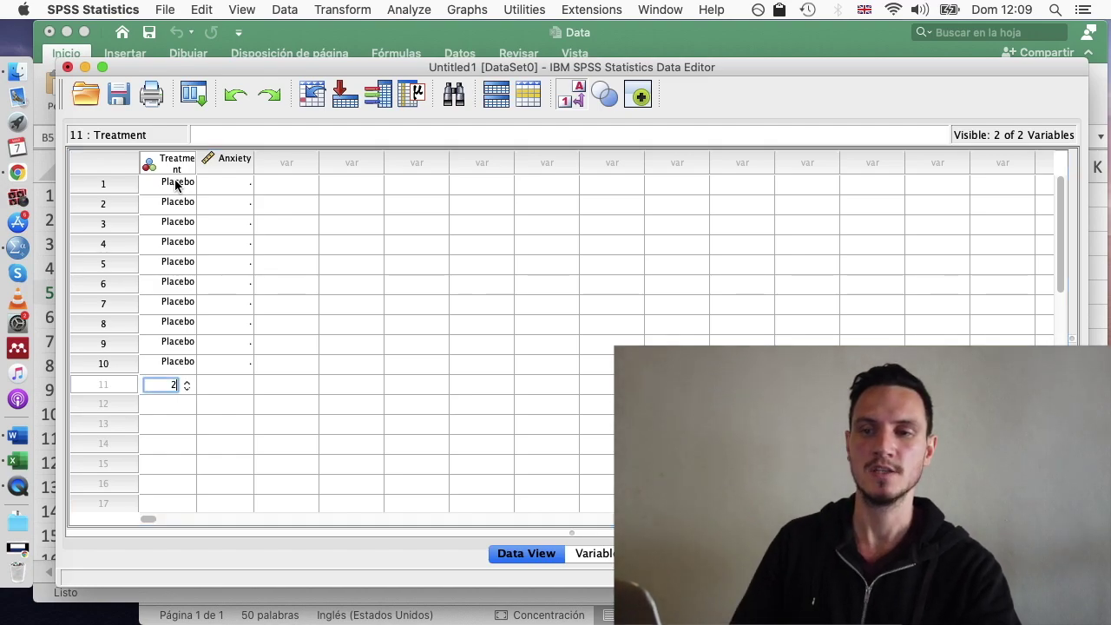
key(Return)
text(2)
key(Return)
text(2)
key(Return)
text(2)
key(Return)
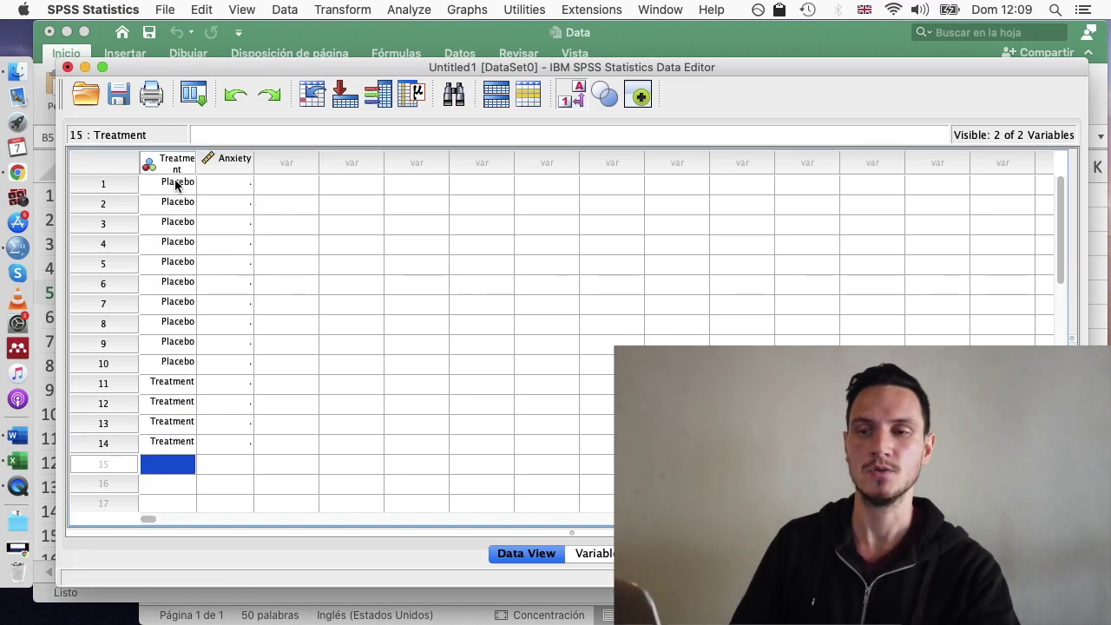
text(2)
key(Return)
text(2)
key(Return)
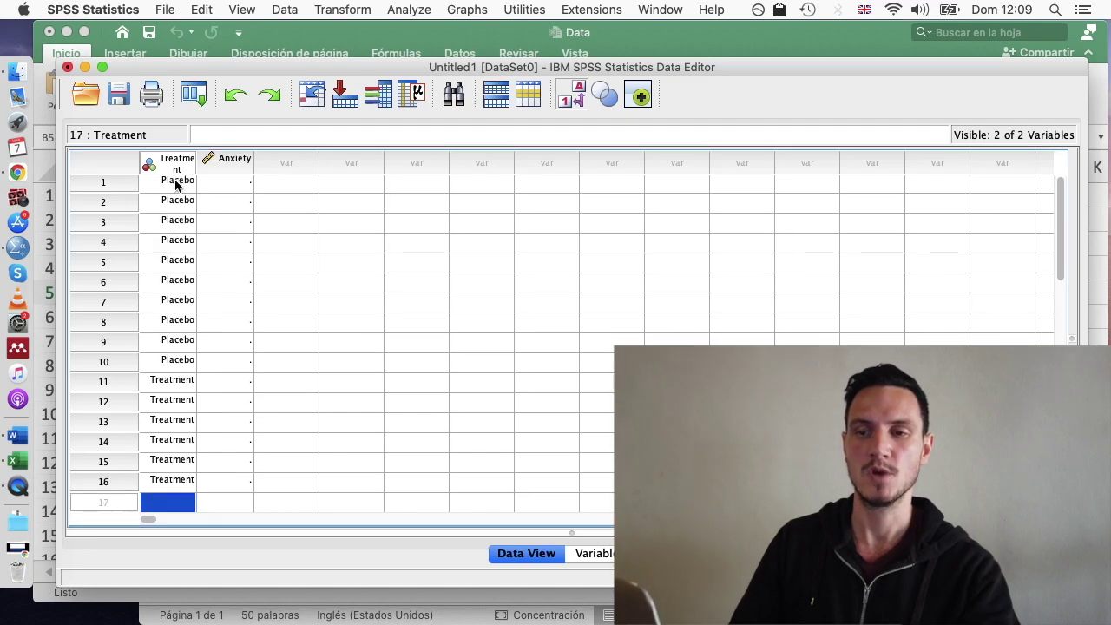
text(2)
key(Return)
text(2)
key(Return)
text(2)
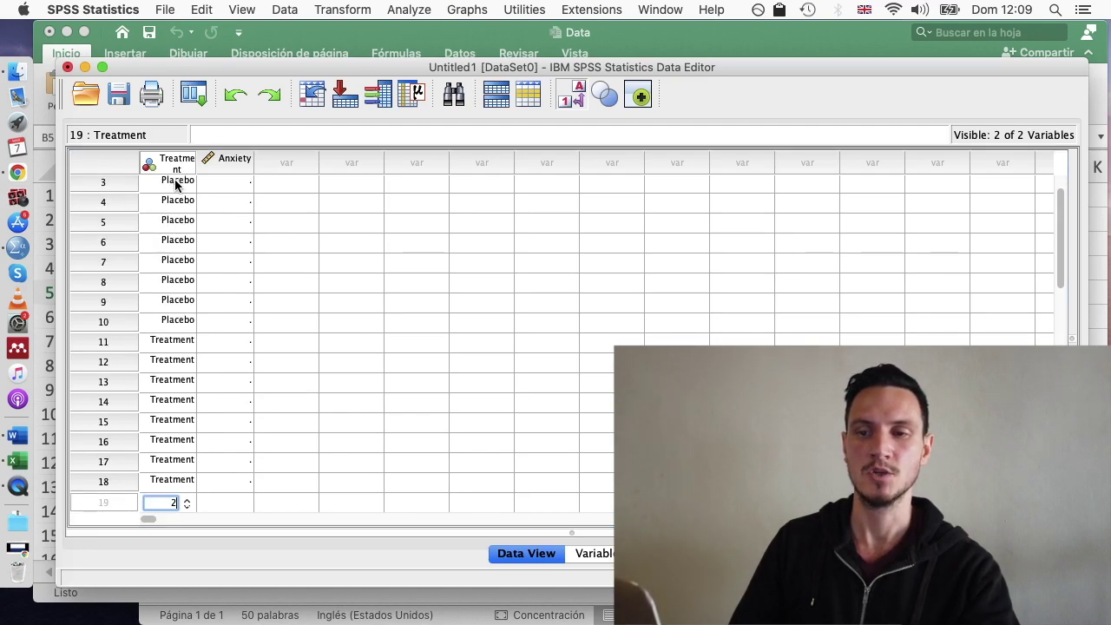
key(Return)
text(2)
key(Return)
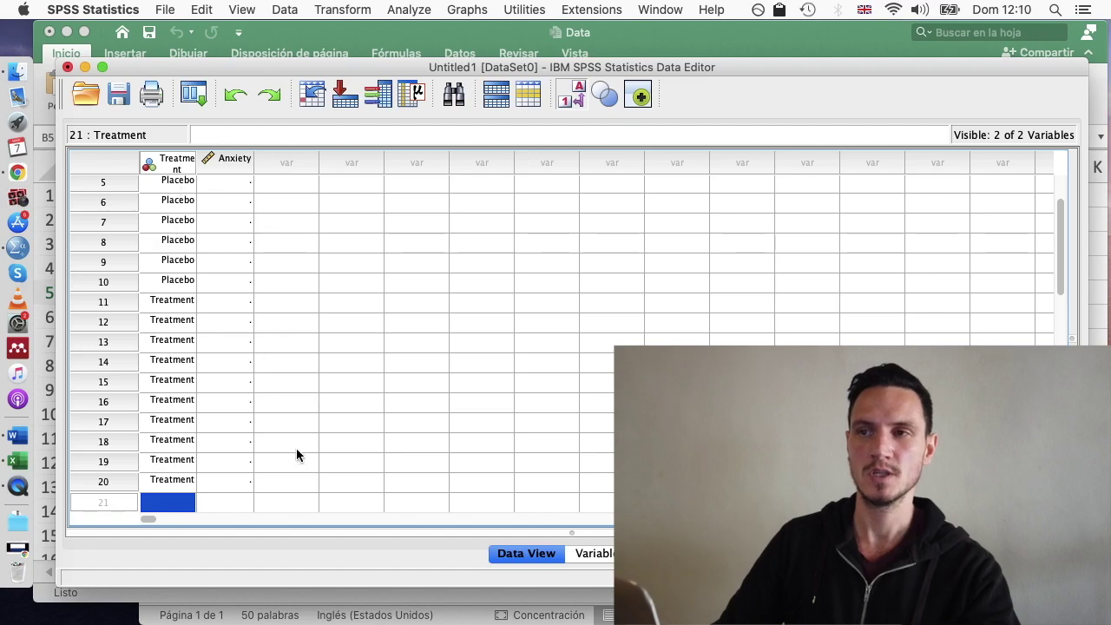
Step: Copy Excel's Placebo scores A2:A11 into SPSS Anxiety rows 1–10
click(326, 38)
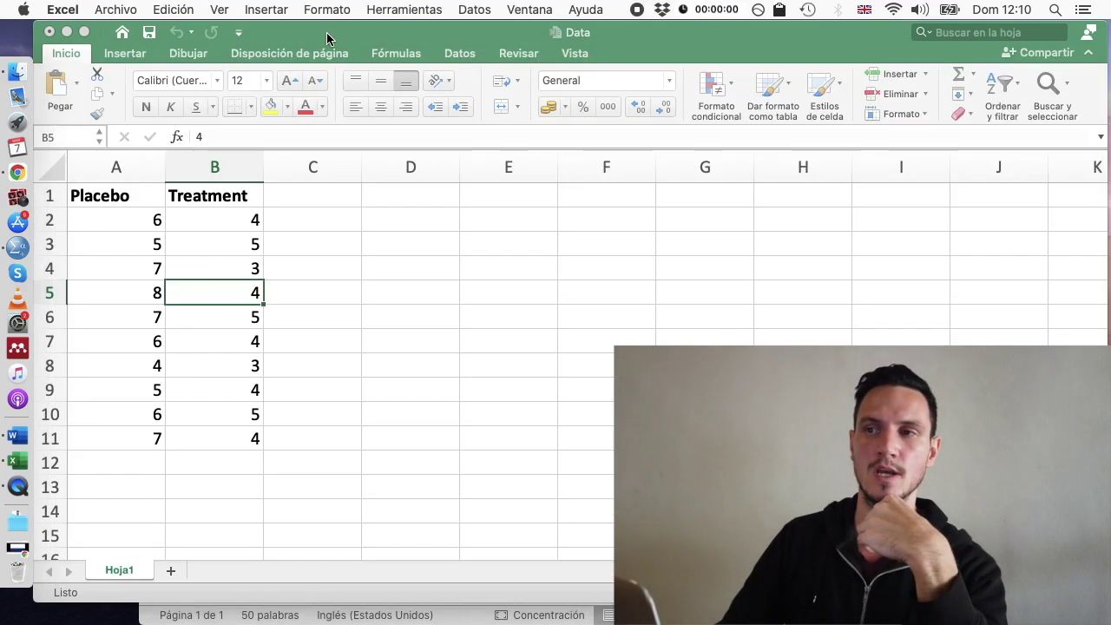
click(141, 219)
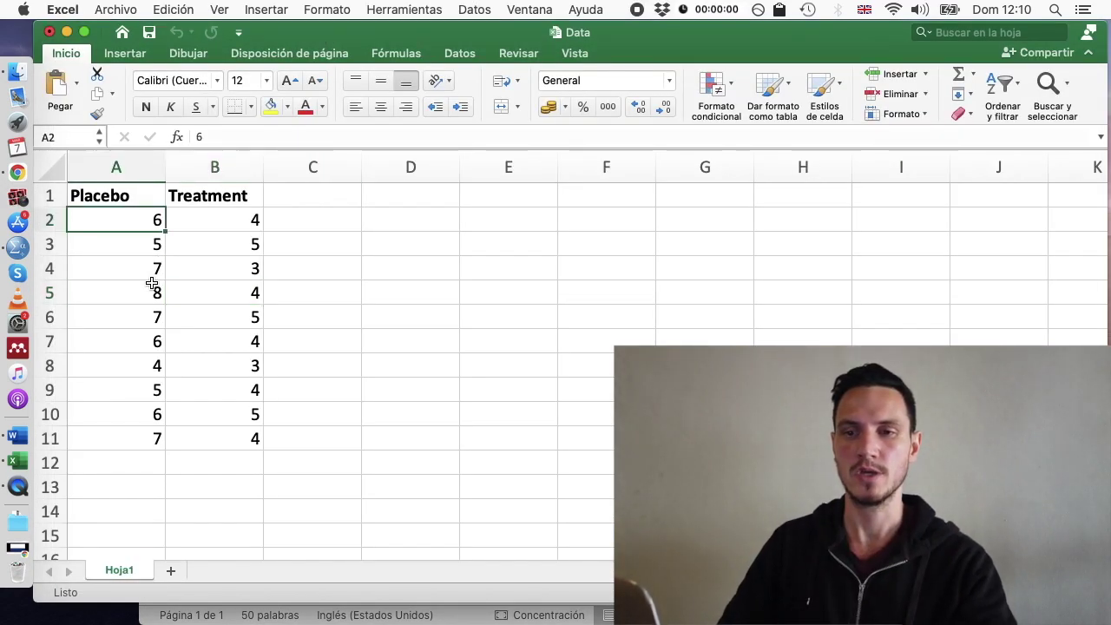
shift+click(140, 435)
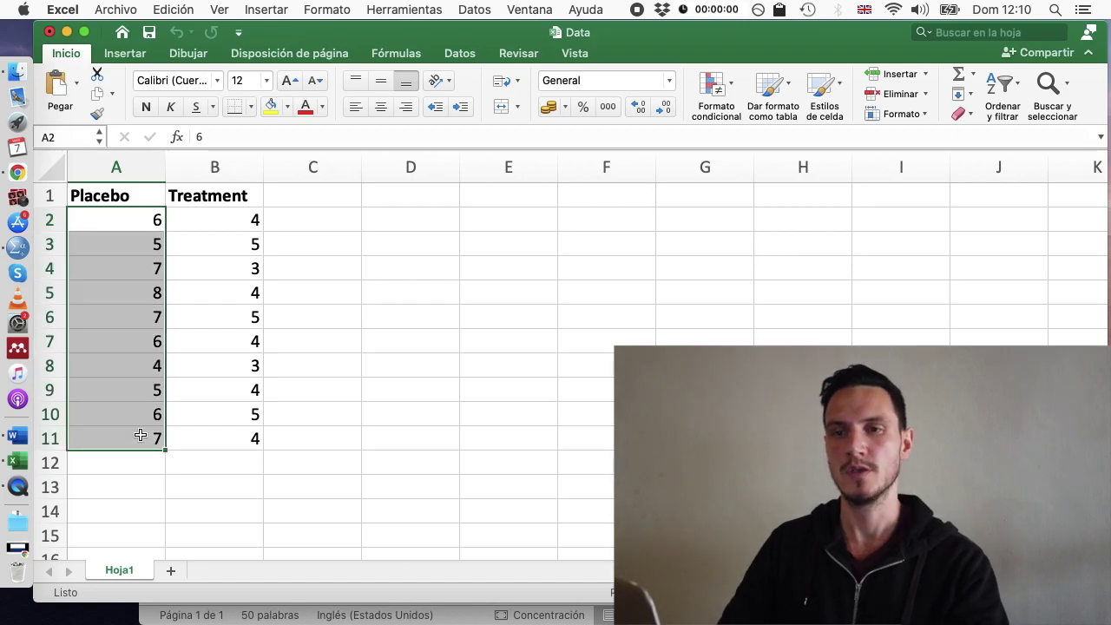
key(cmd+c)
key(ctrl+Up)
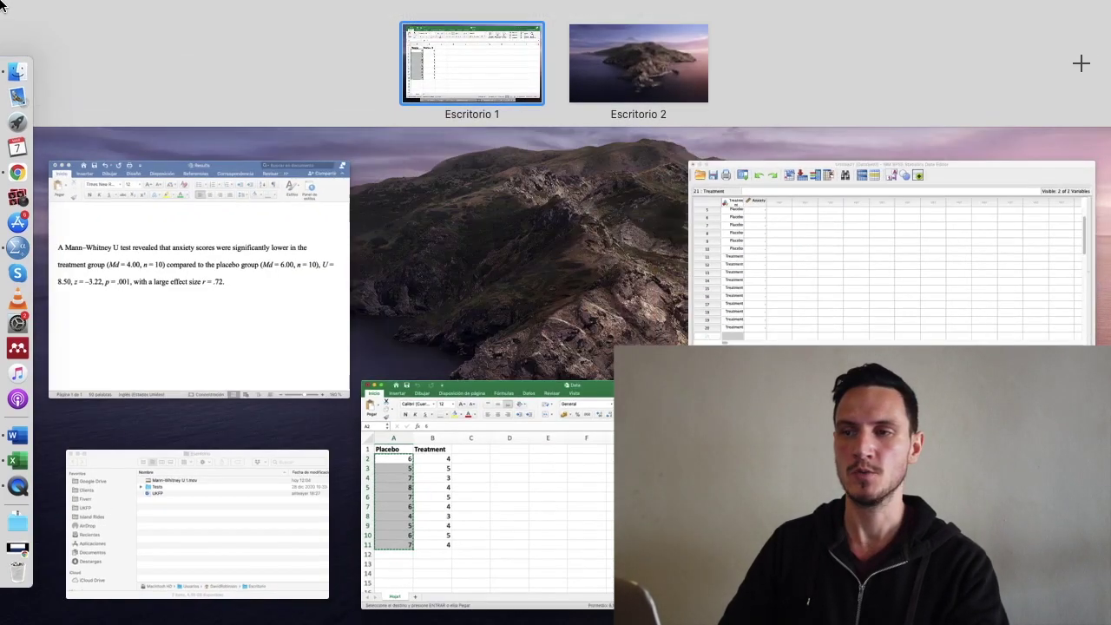
click(749, 283)
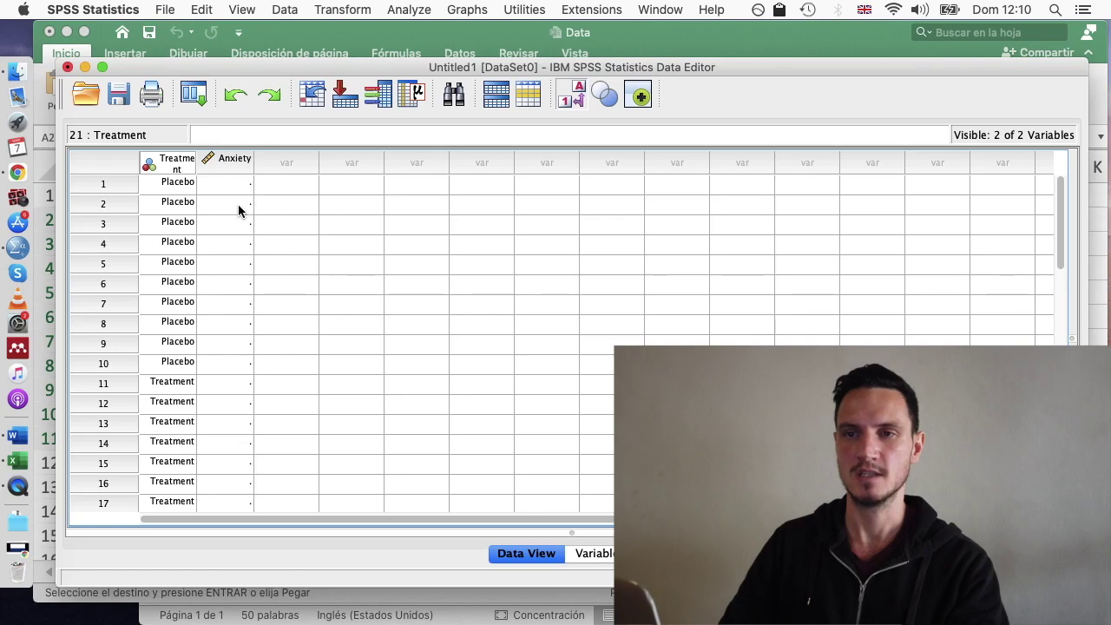
click(231, 186)
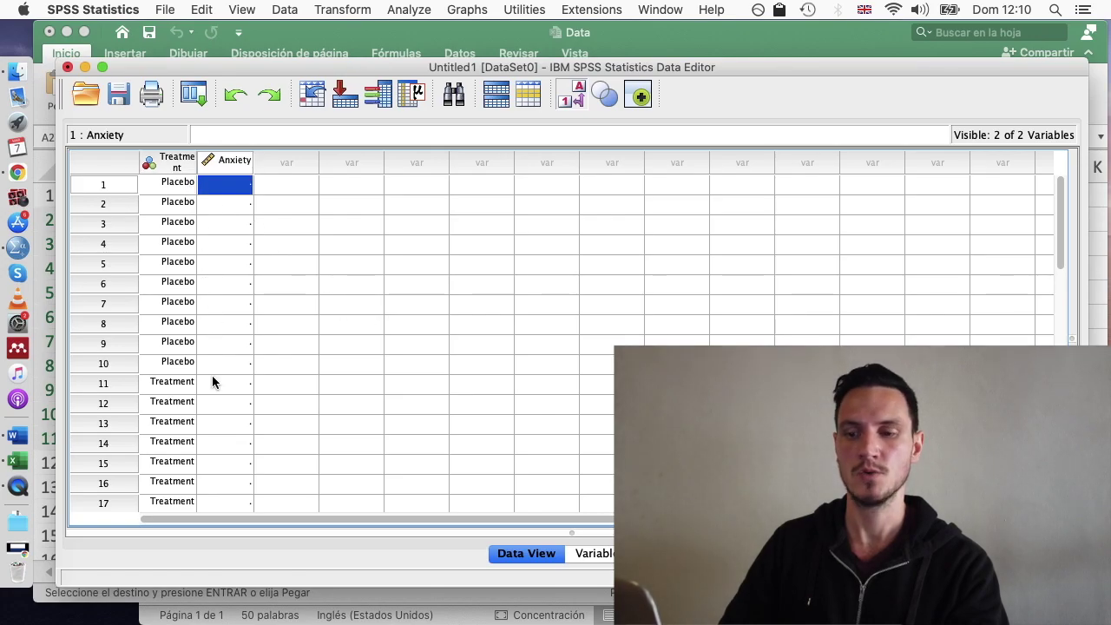
key(cmd+v)
Step: Copy Excel's Treatment scores B2:B11 into SPSS Anxiety rows 11–20
key(ctrl+Up)
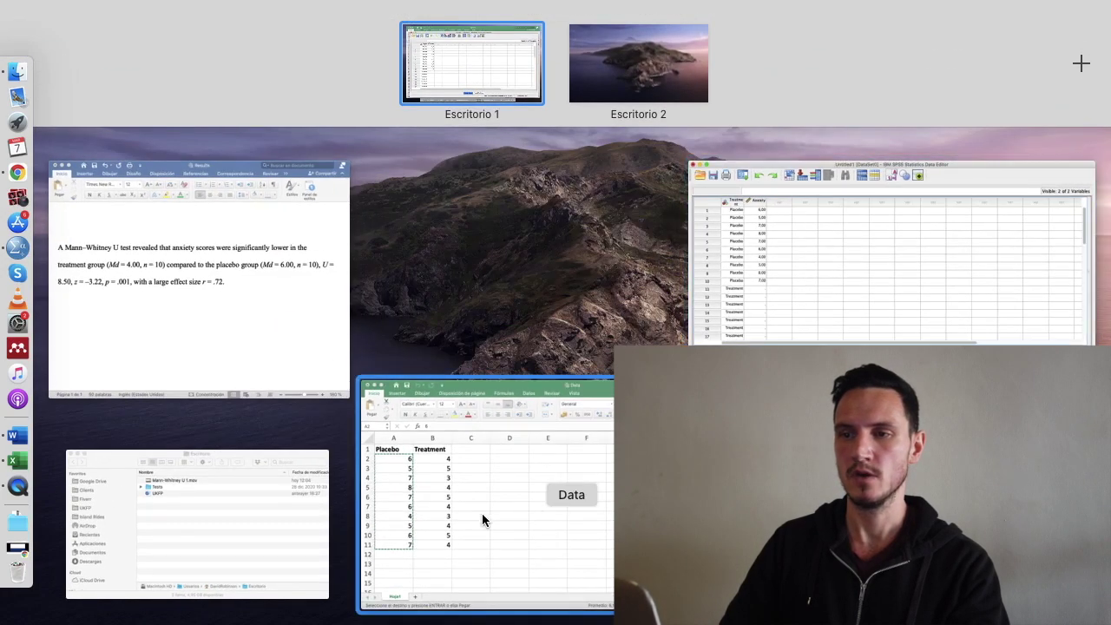
click(482, 514)
click(235, 221)
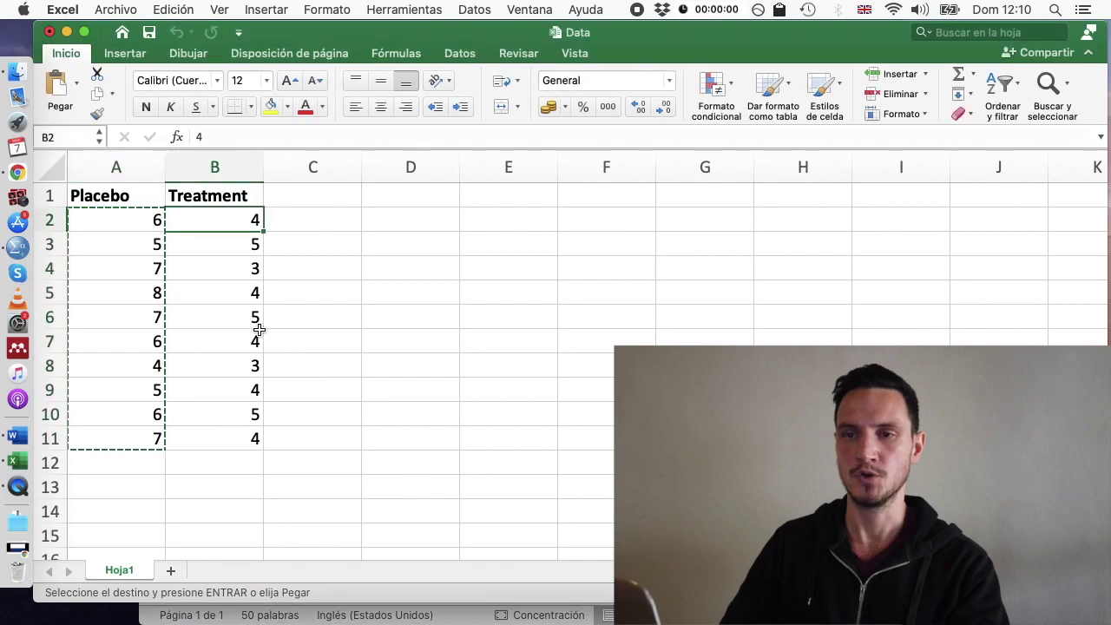
shift+click(250, 443)
key(super+c)
key(ctrl+Up)
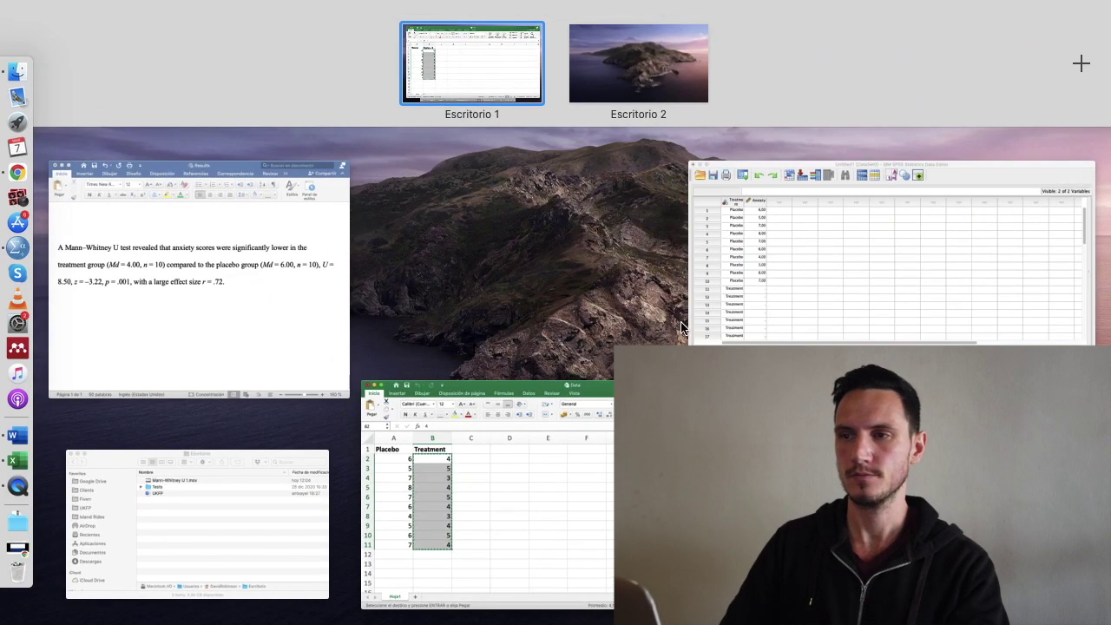
click(695, 326)
click(251, 382)
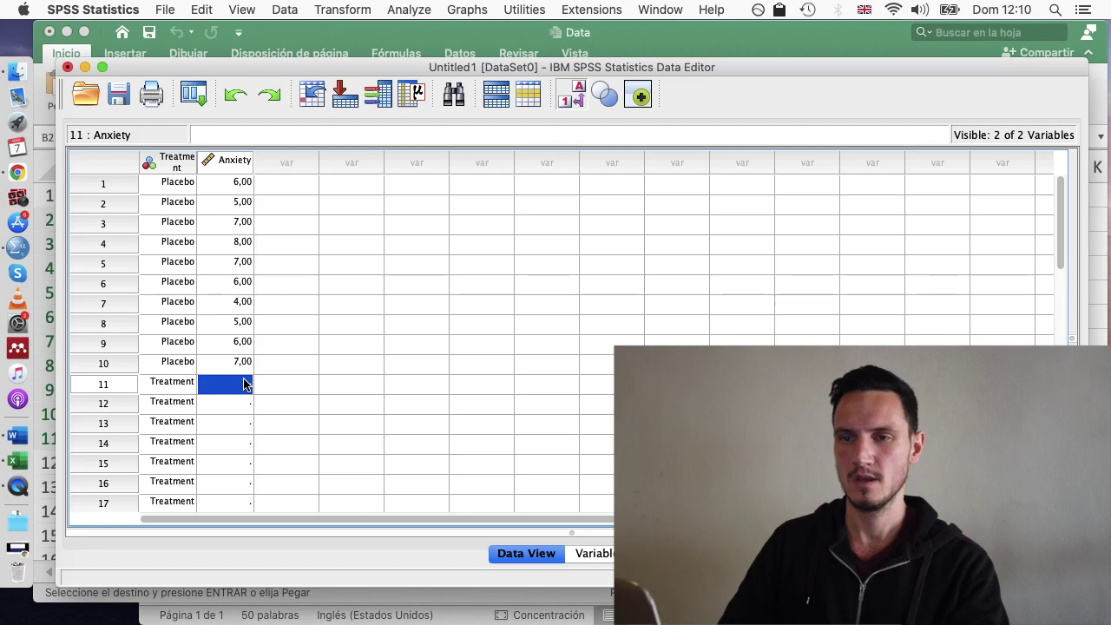
key(super+v)
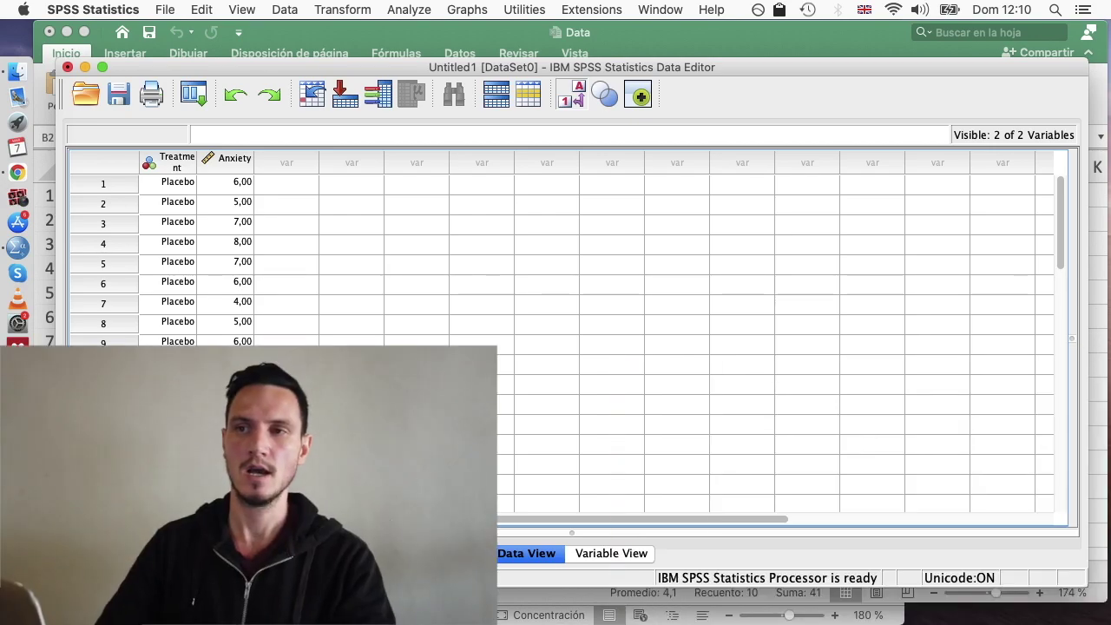
Step: Open Analyze > Nonparametric Tests > Legacy Dialogs > 2 Independent Samples
click(408, 8)
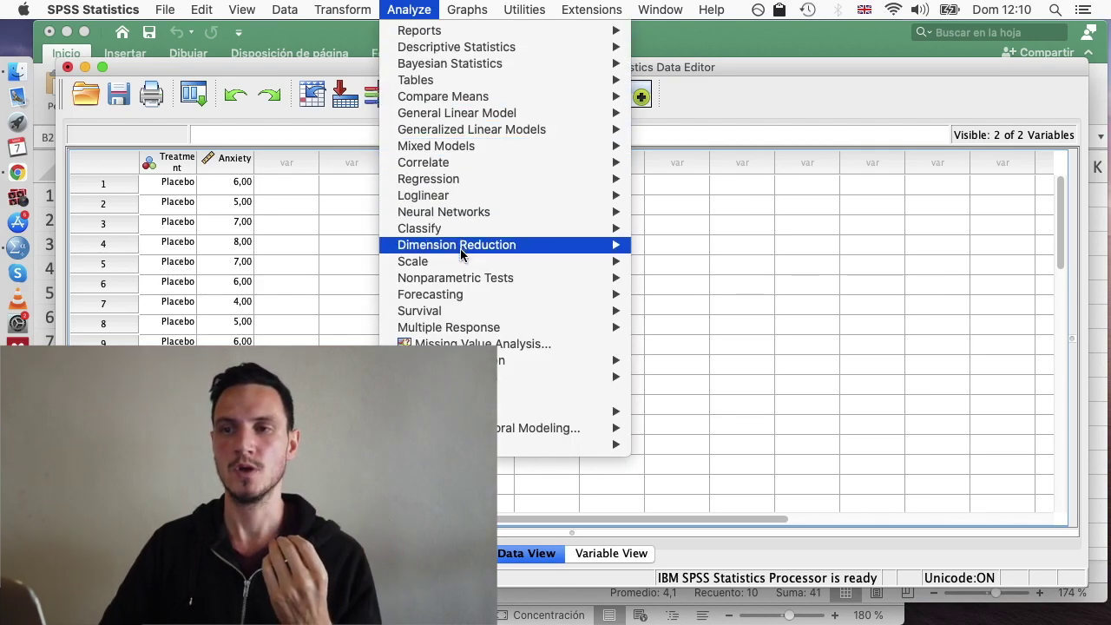
mouse_move(460, 278)
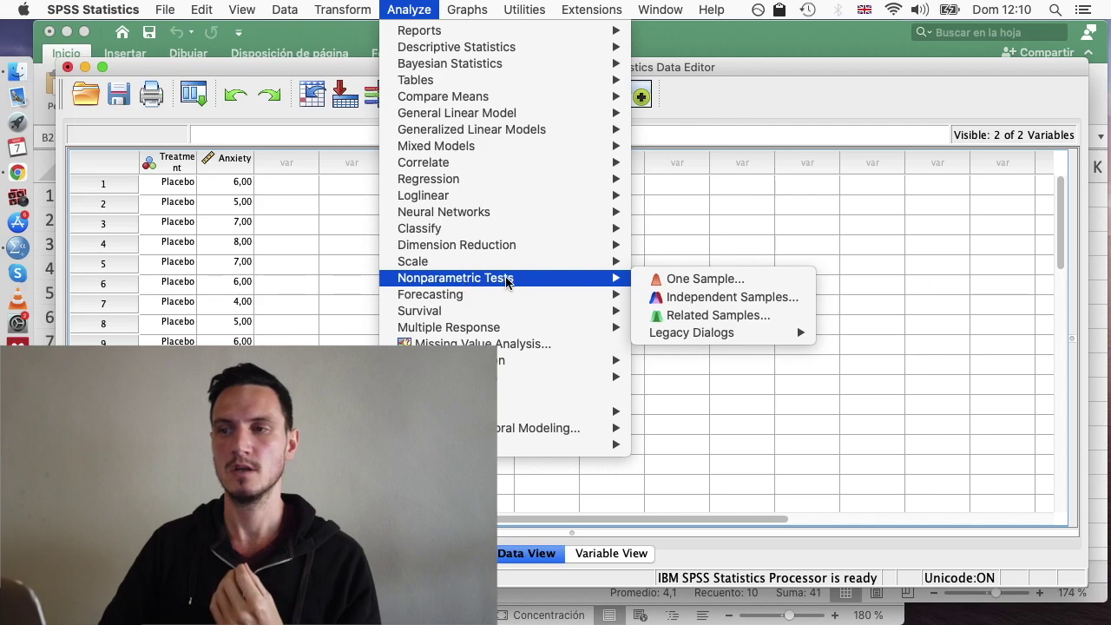
mouse_move(684, 337)
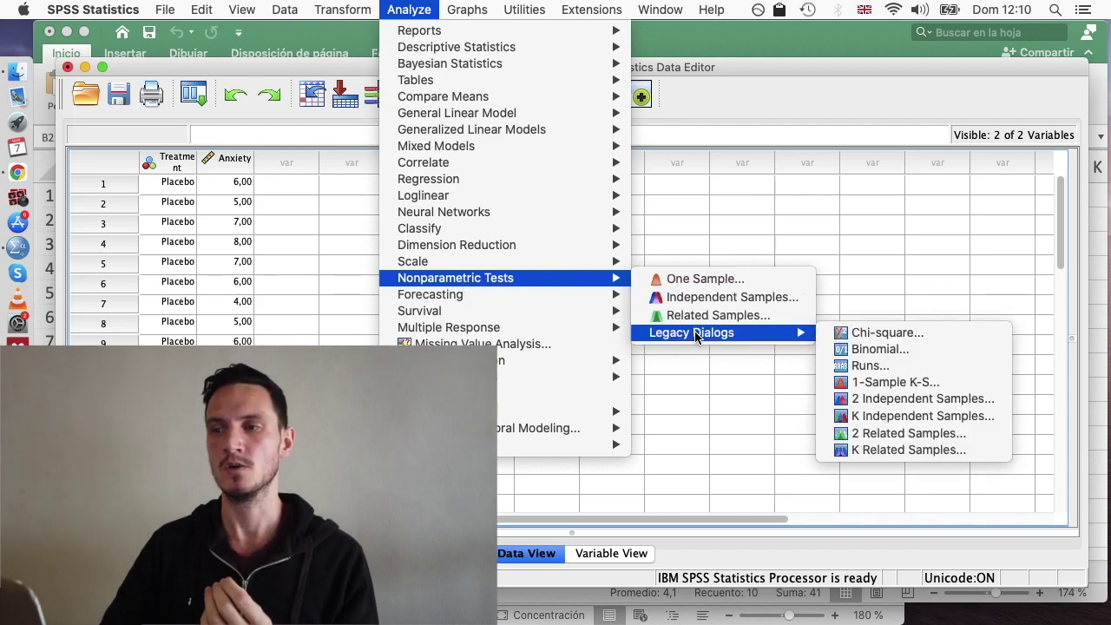
click(873, 400)
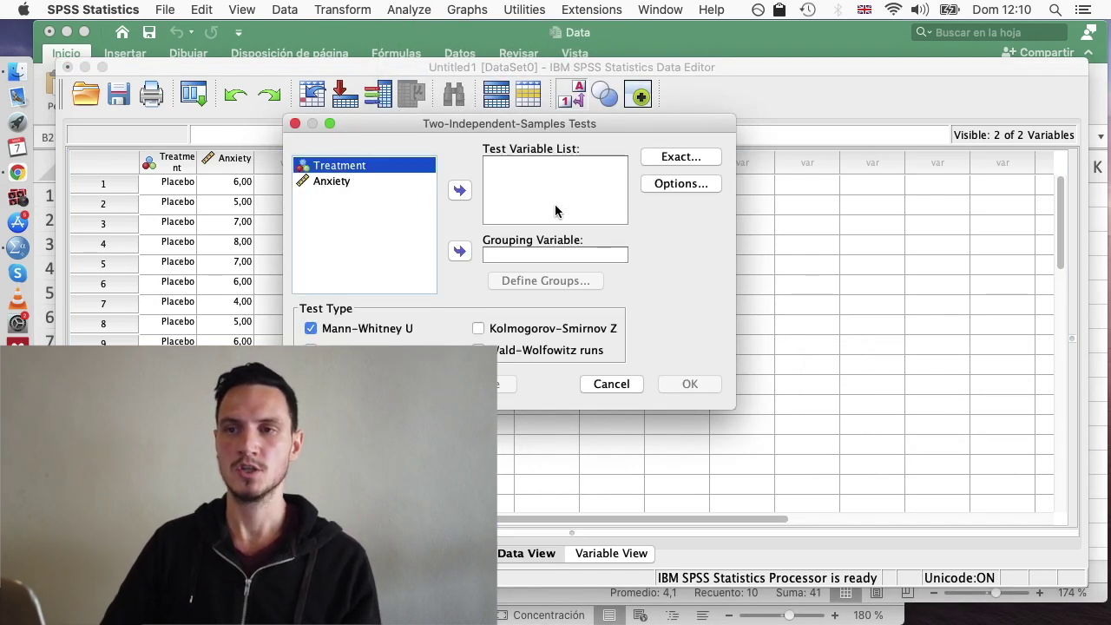
Step: Make Treatment the grouping variable and Anxiety the test variable
click(415, 168)
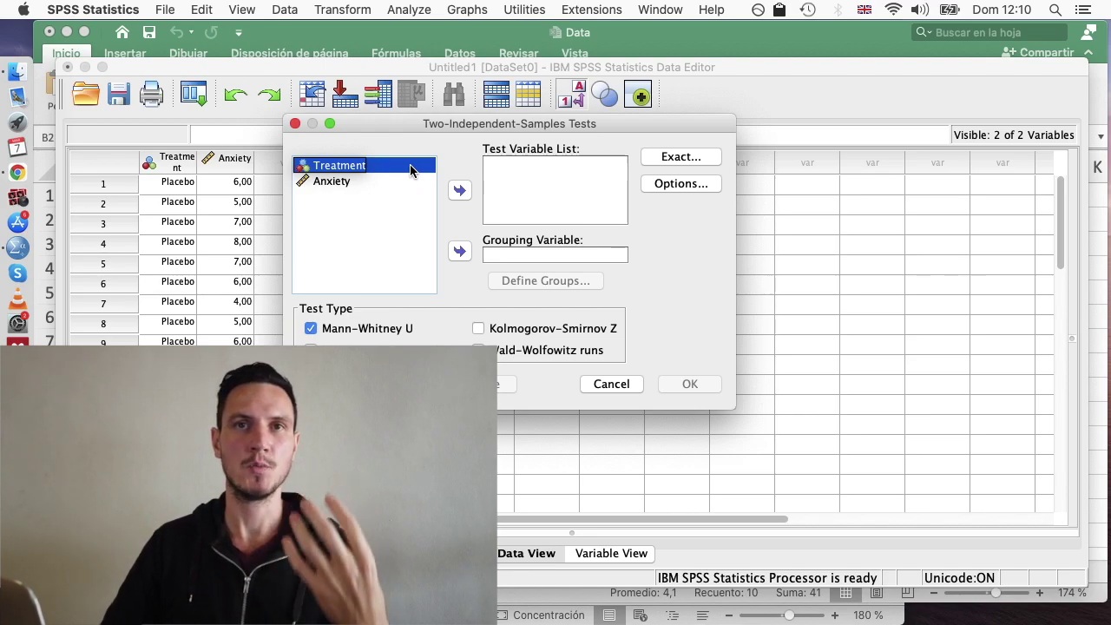
click(459, 250)
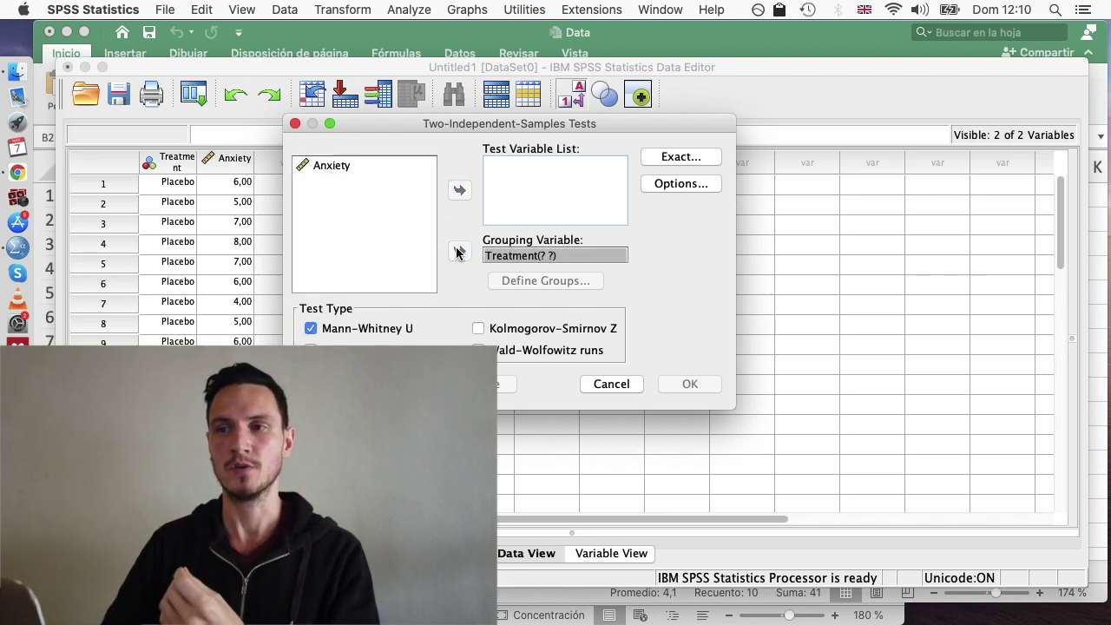
click(341, 166)
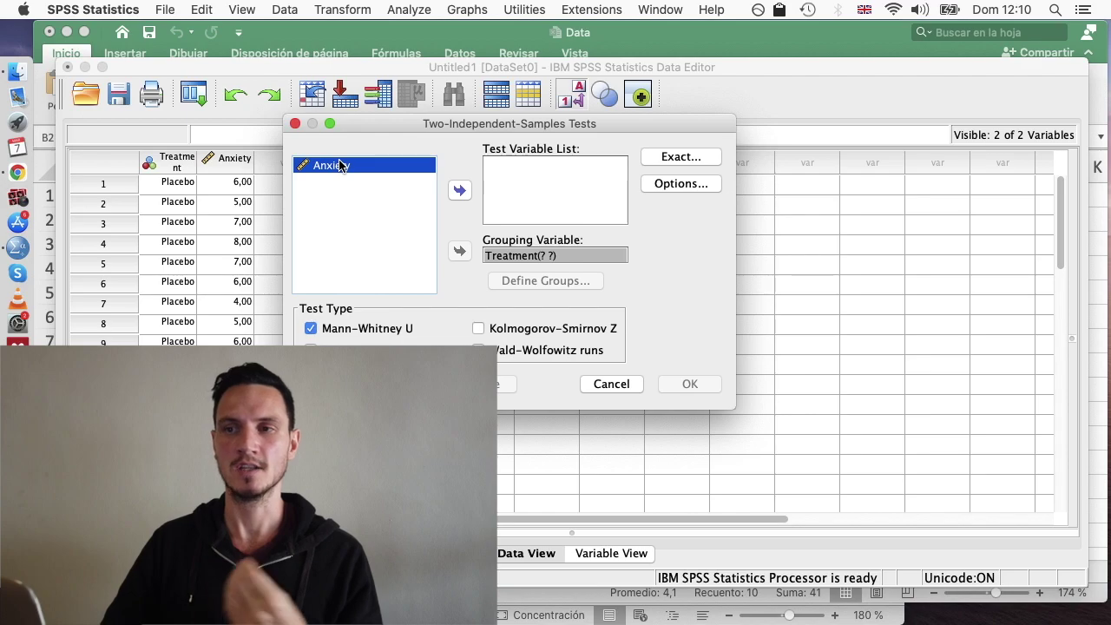
click(458, 191)
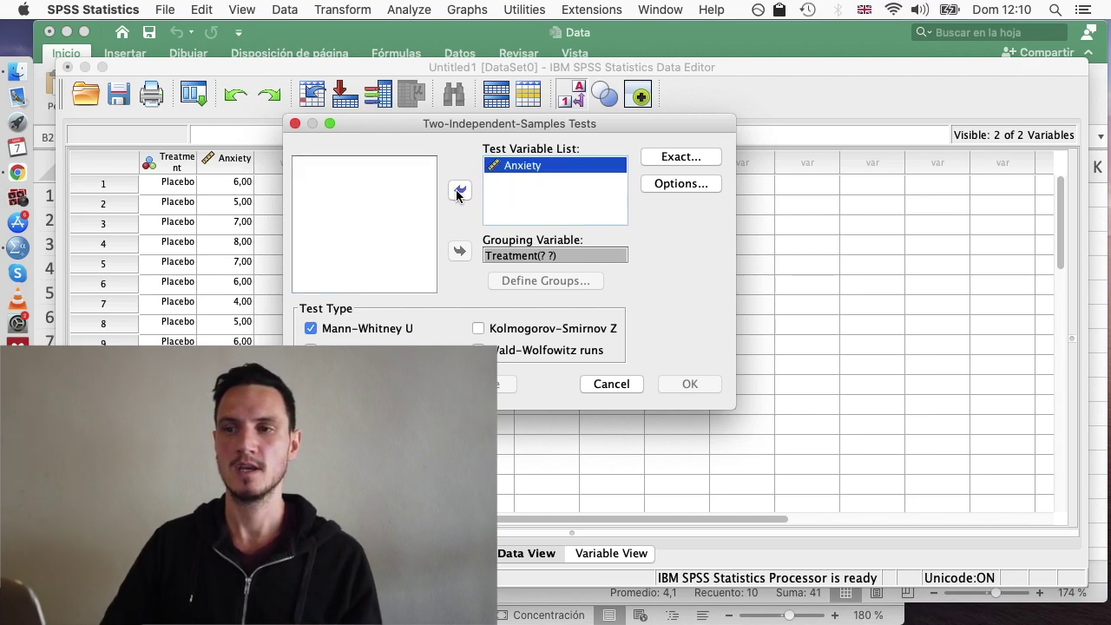
Step: Define Treatment's groups as 1 and 2 and run the Mann-Whitney test
click(519, 256)
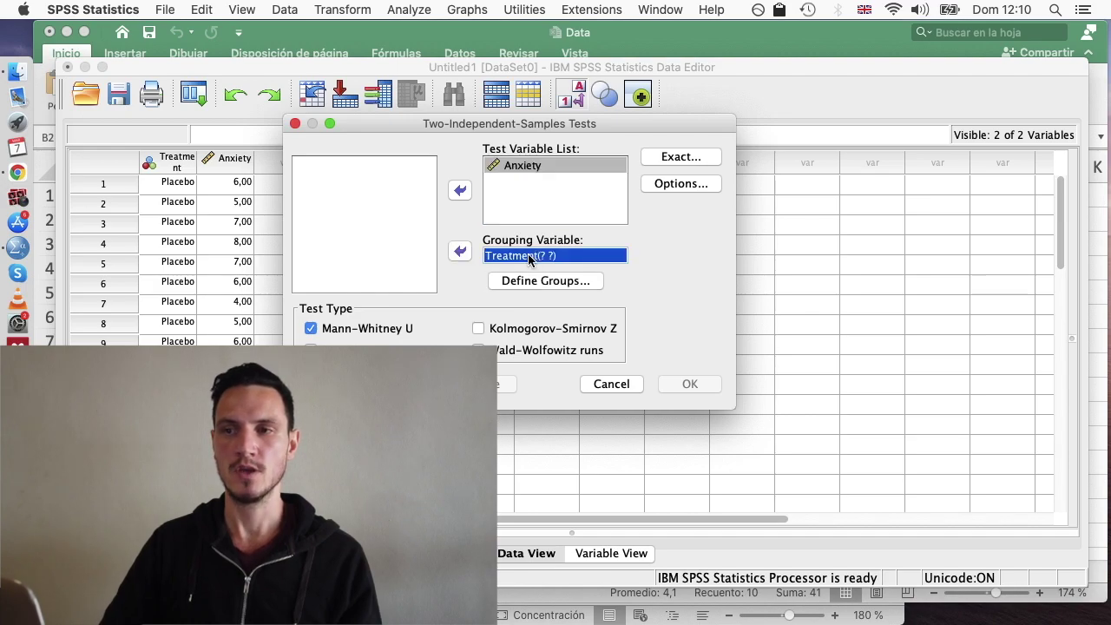
click(545, 282)
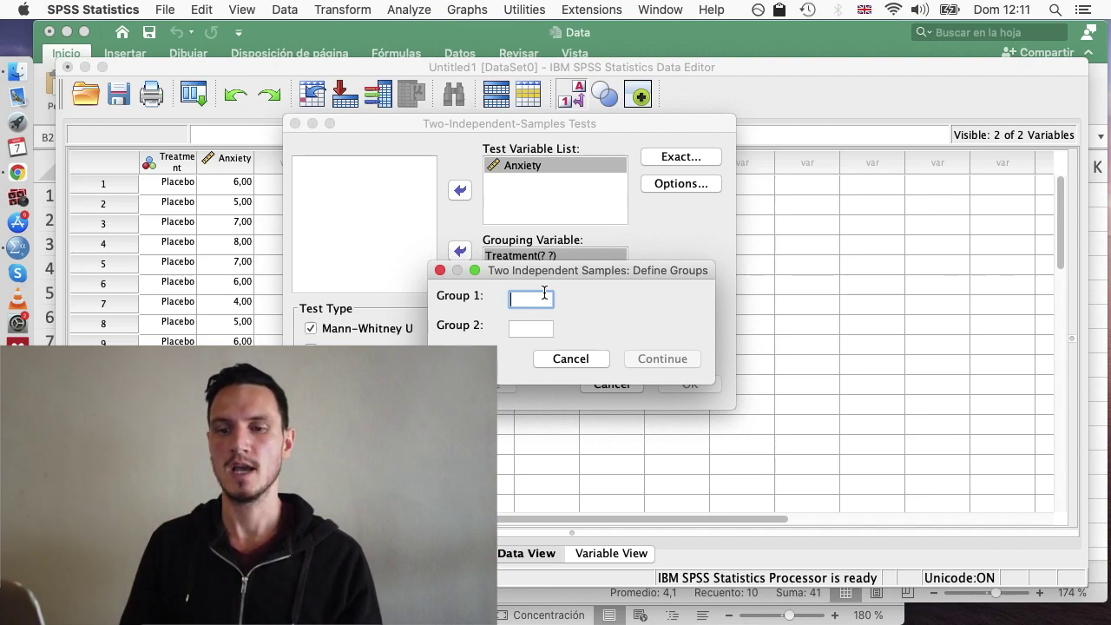
text(1)
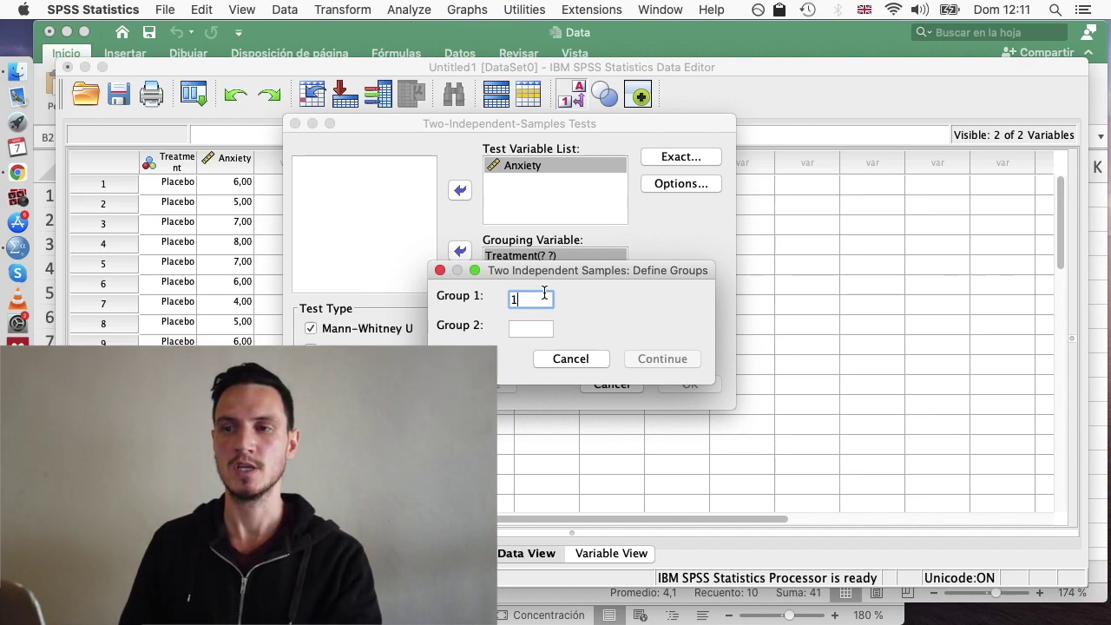
click(538, 327)
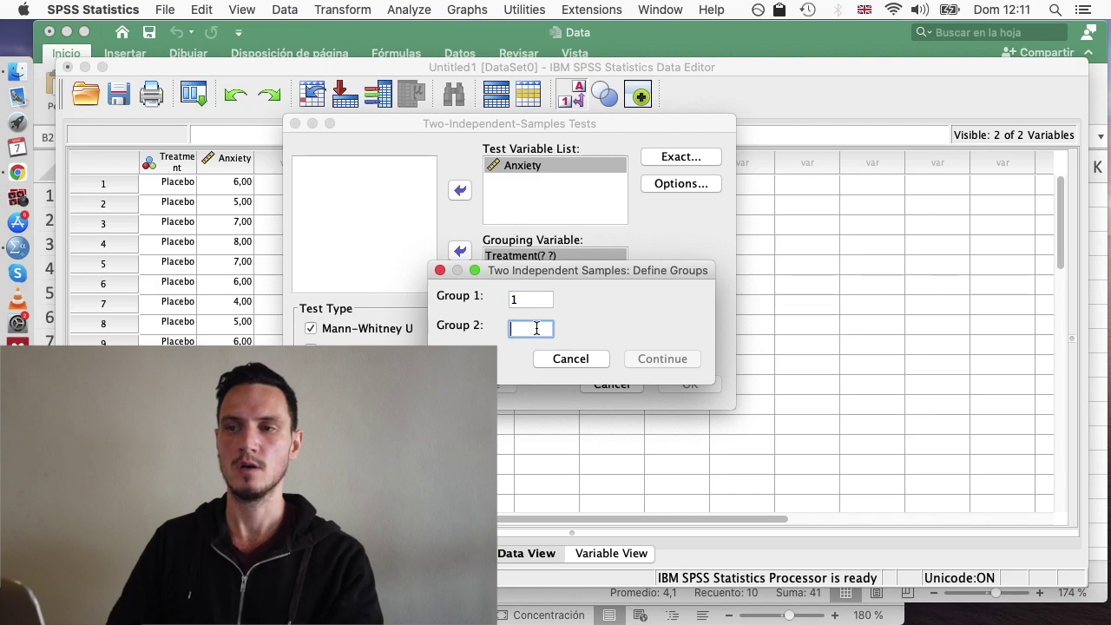
text(2)
click(646, 354)
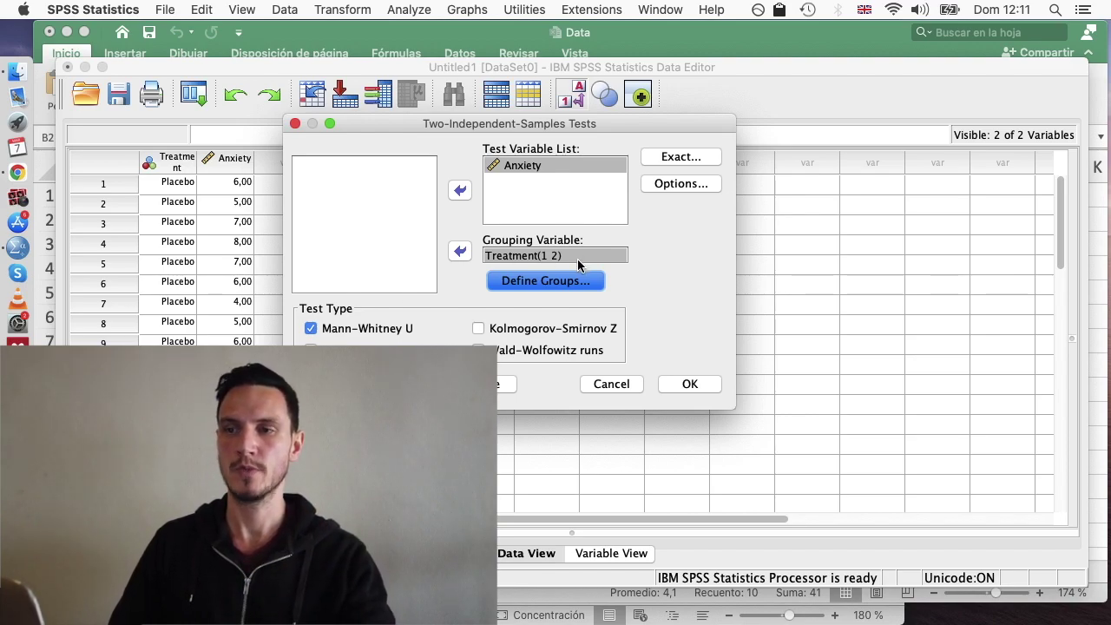
click(690, 384)
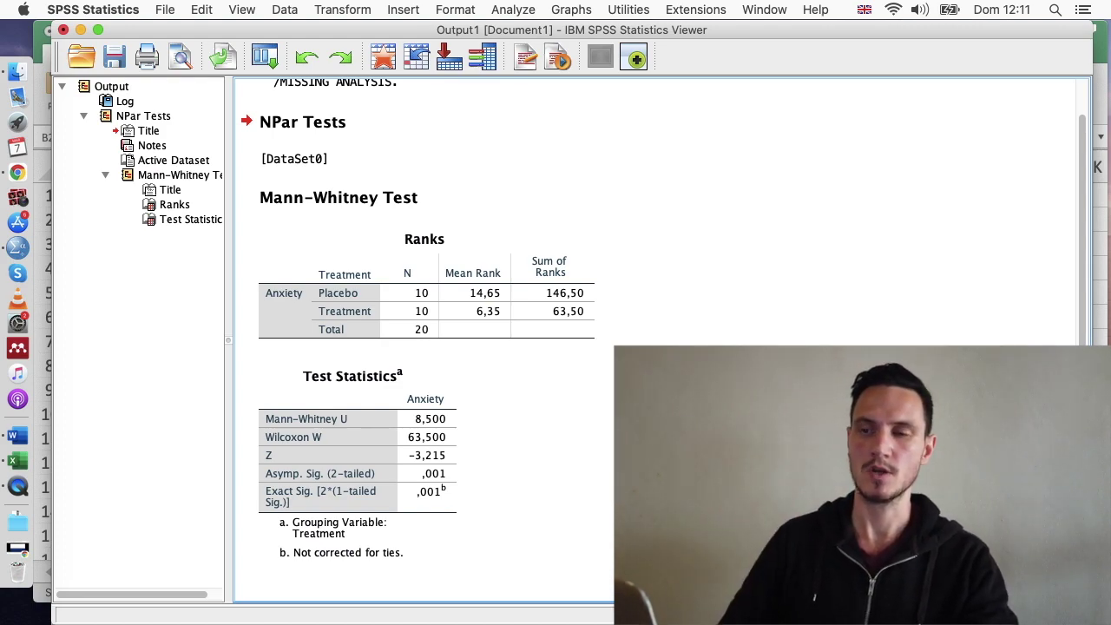
Step: Inspect the Ranks and Test Statistics tables: mean ranks 14,65 vs 6,35, p = ,001
click(457, 477)
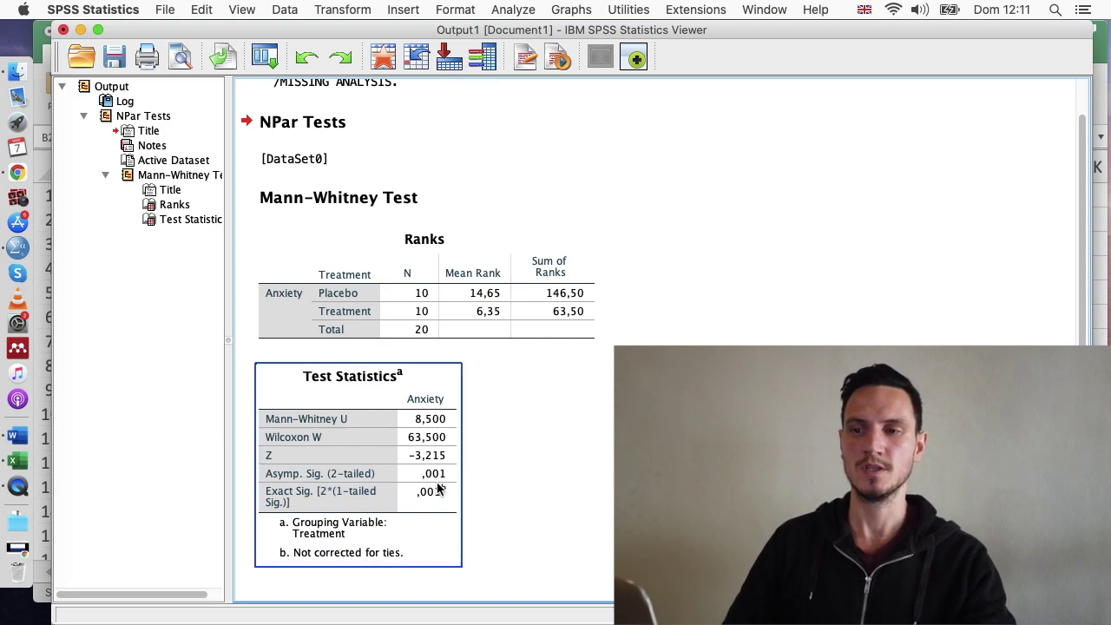
click(509, 481)
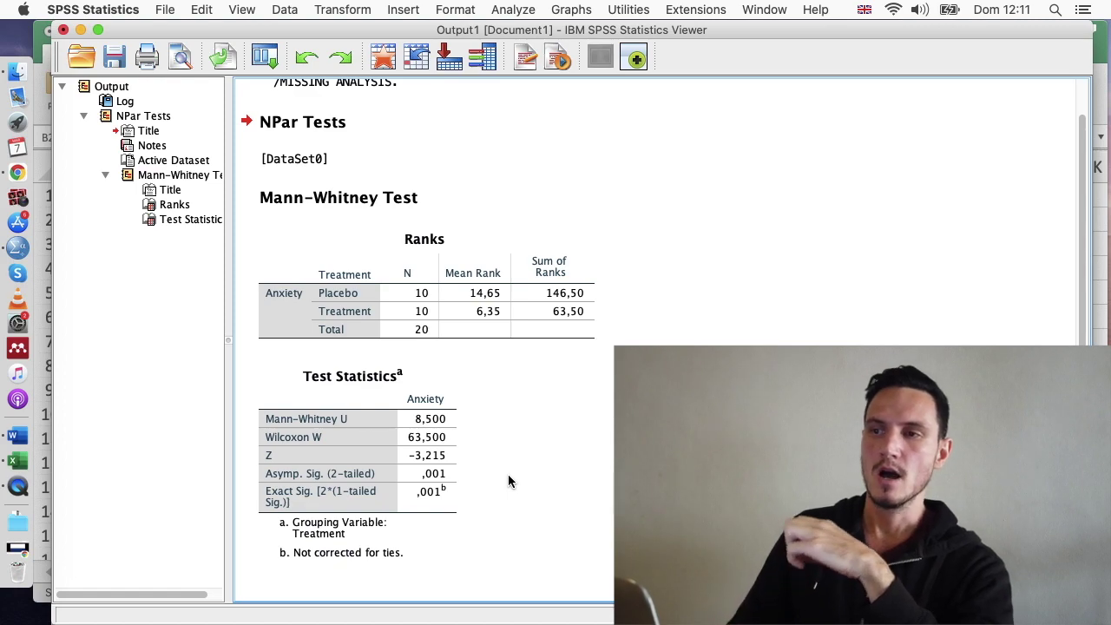
scroll(508, 474, up, 1)
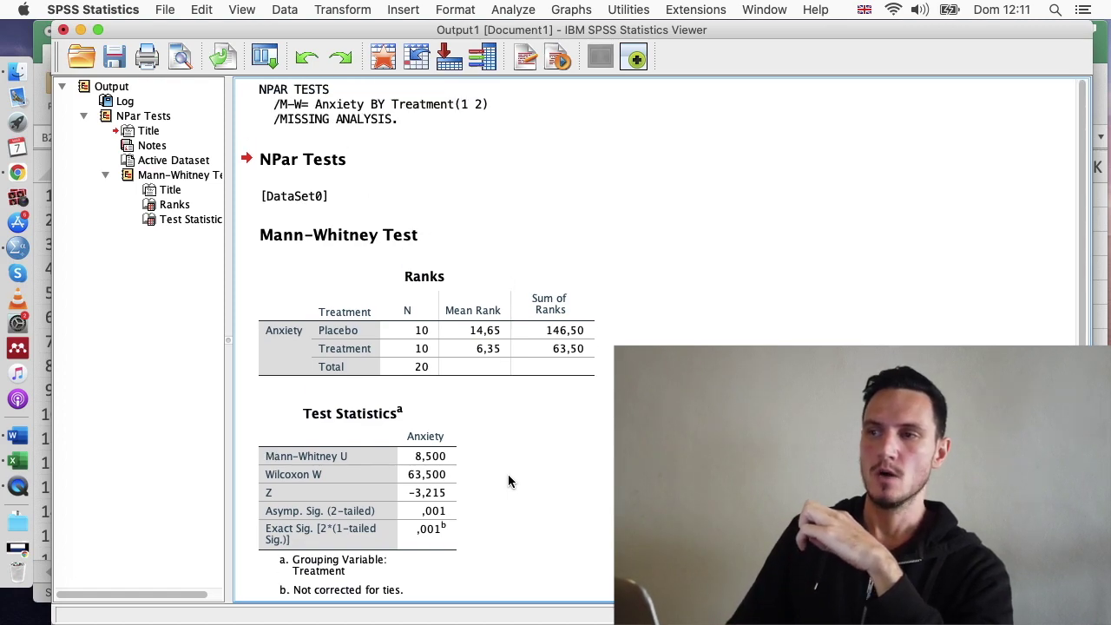
scroll(508, 474, down, 1)
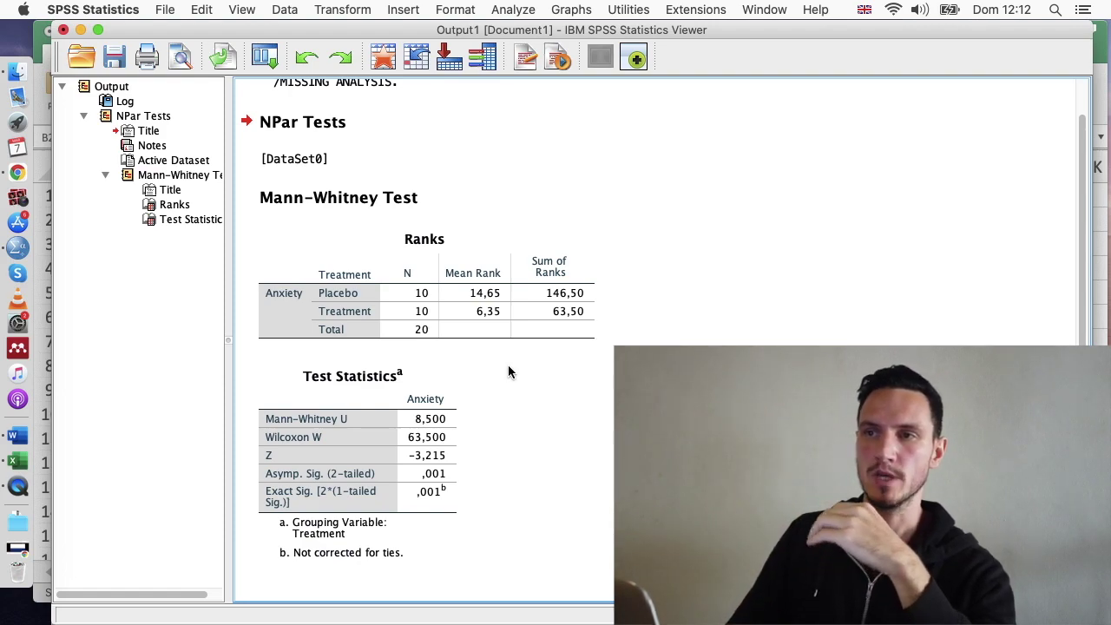
click(511, 10)
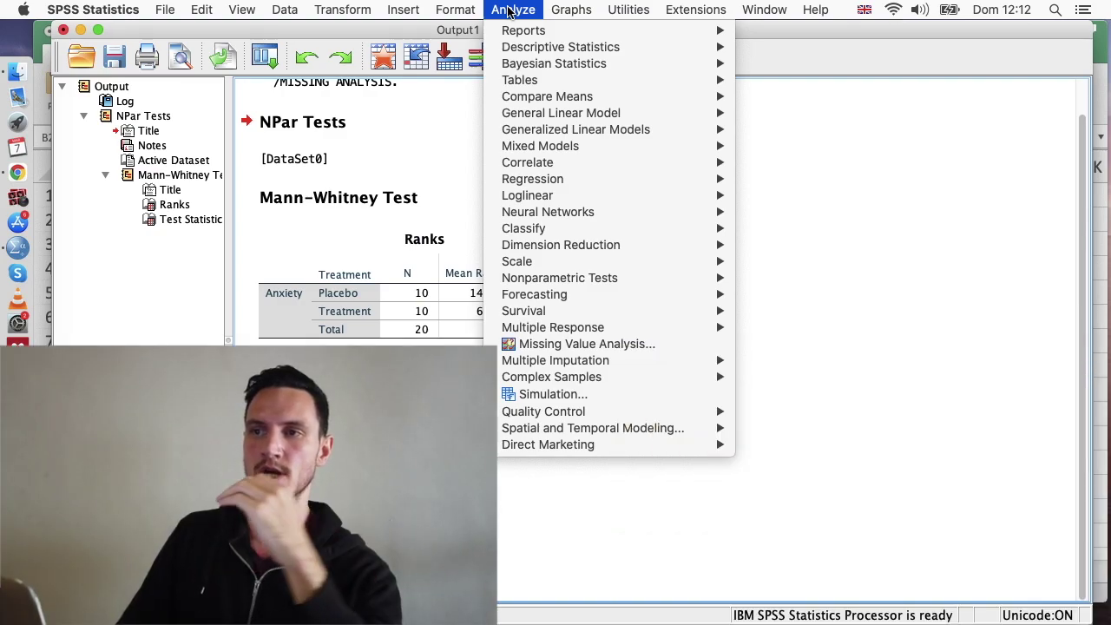
Step: In Compare Means > Means, set Anxiety as dependent and Treatment as independent variable
mouse_move(539, 101)
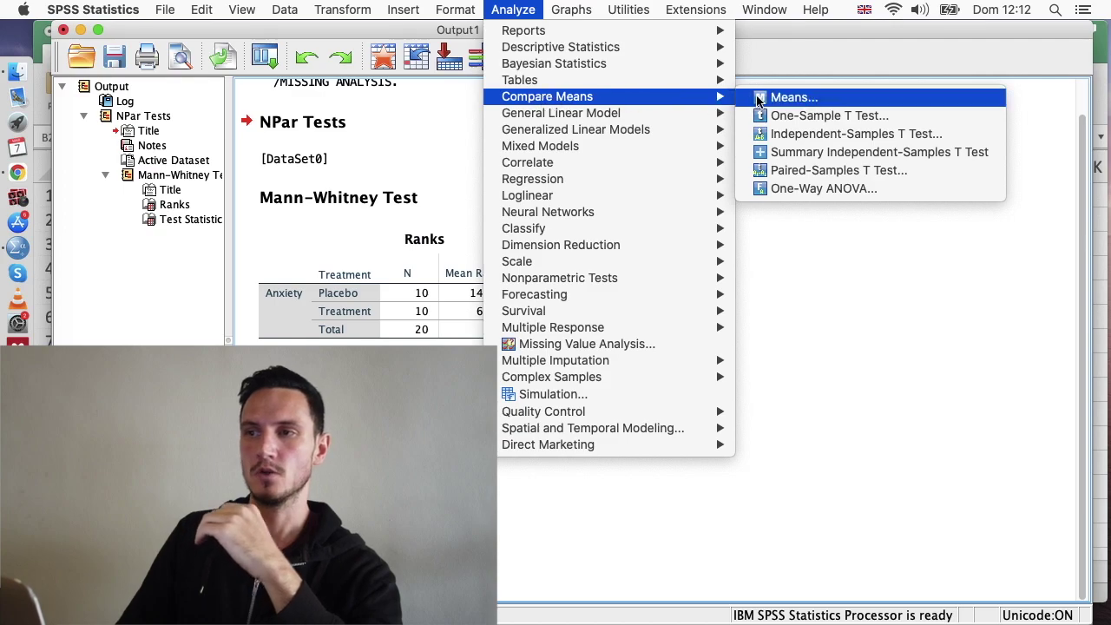
click(802, 97)
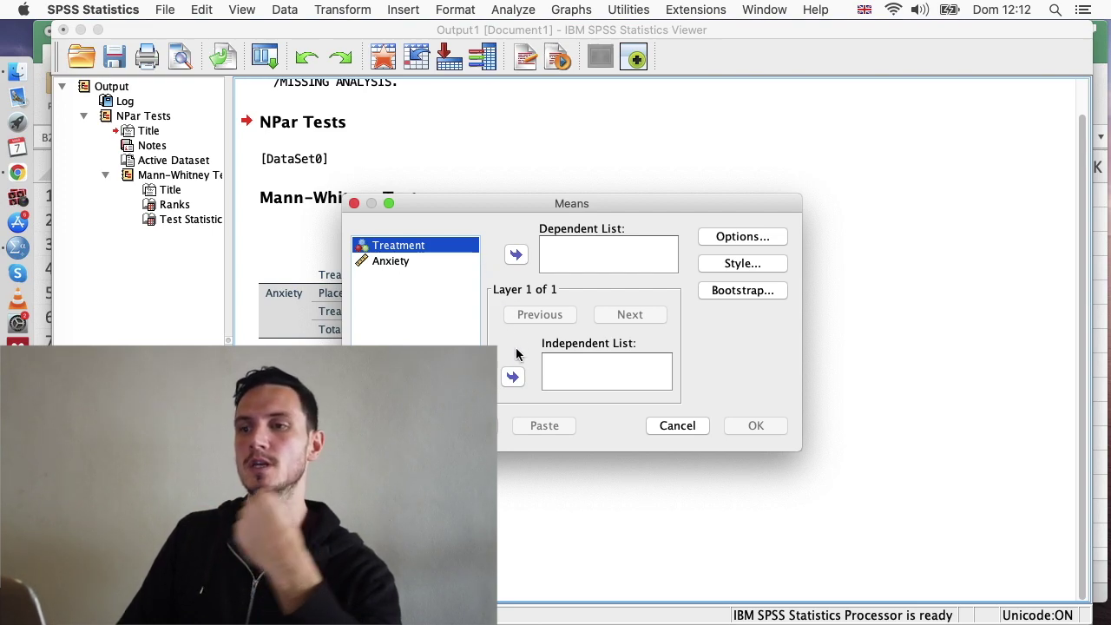
click(512, 376)
click(411, 249)
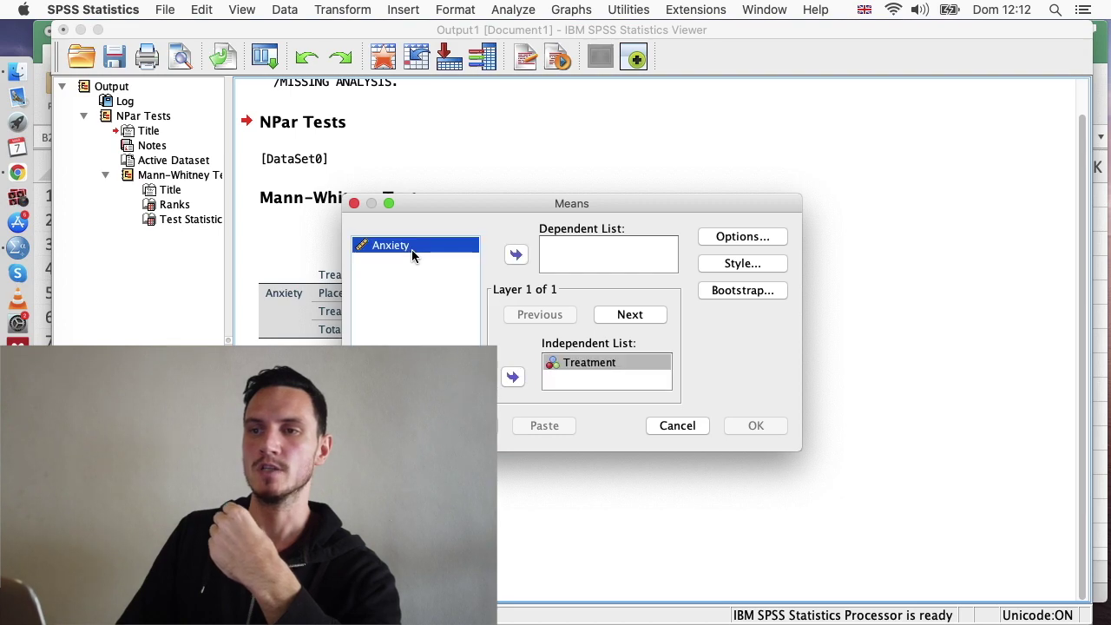
click(516, 254)
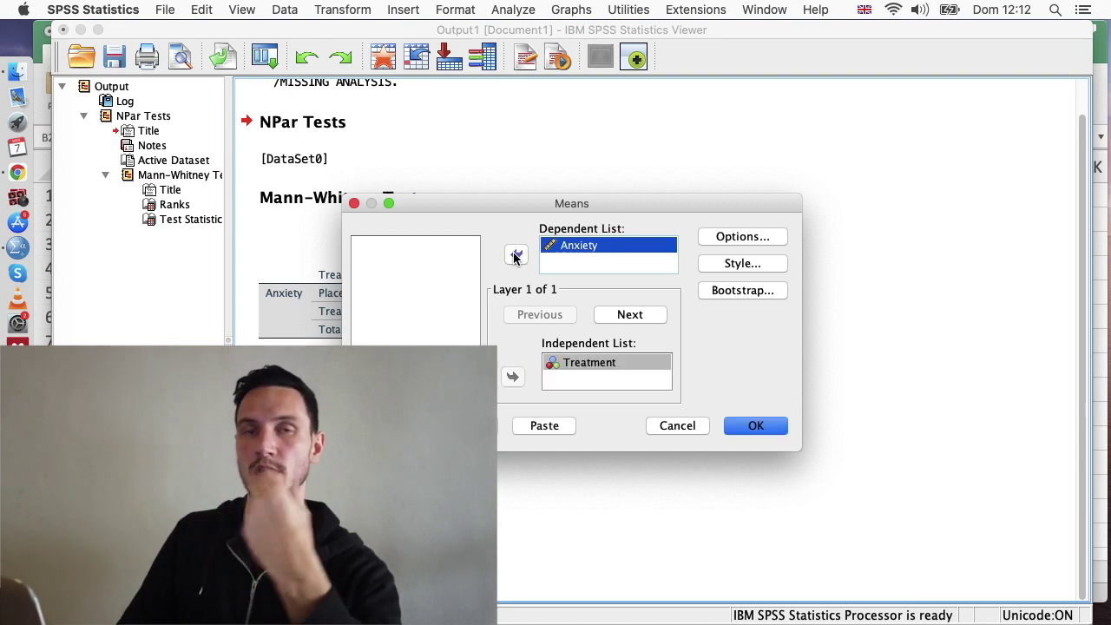
Step: In Options, replace Mean, Number of Cases and Standard Deviation with Median only
click(733, 239)
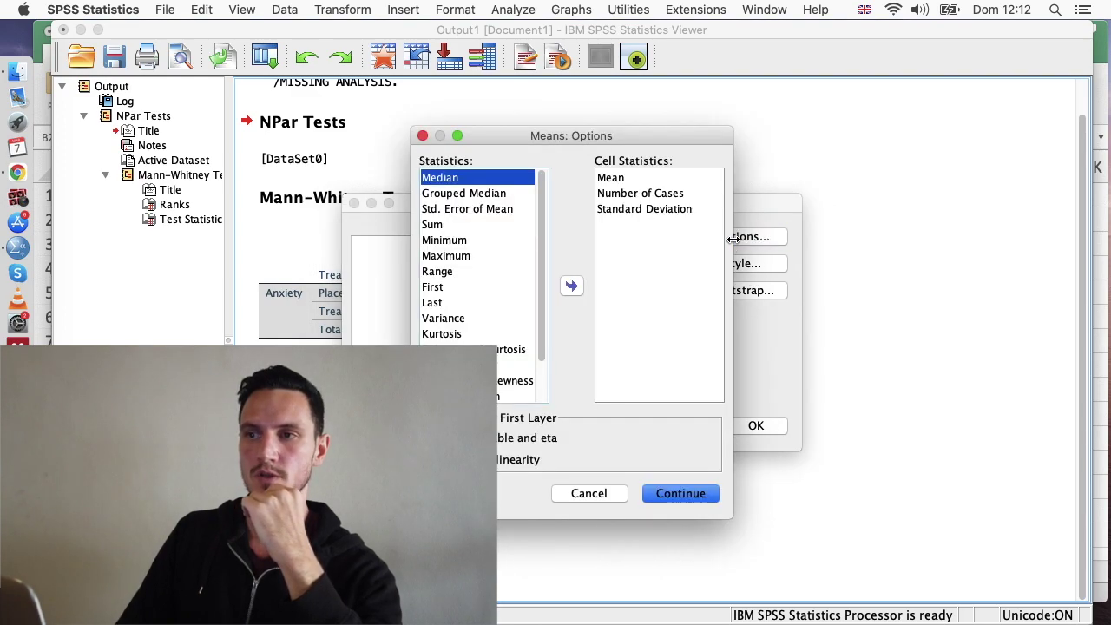
click(649, 177)
key(shift+Down)
key(shift+Down)
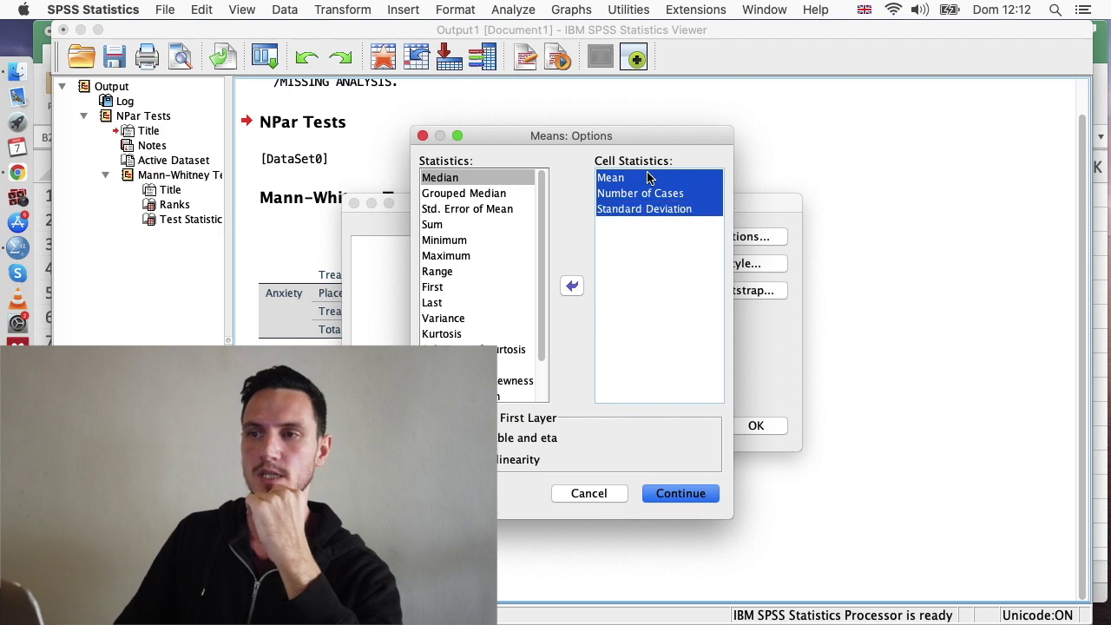
click(571, 285)
scroll(444, 198, up, 3)
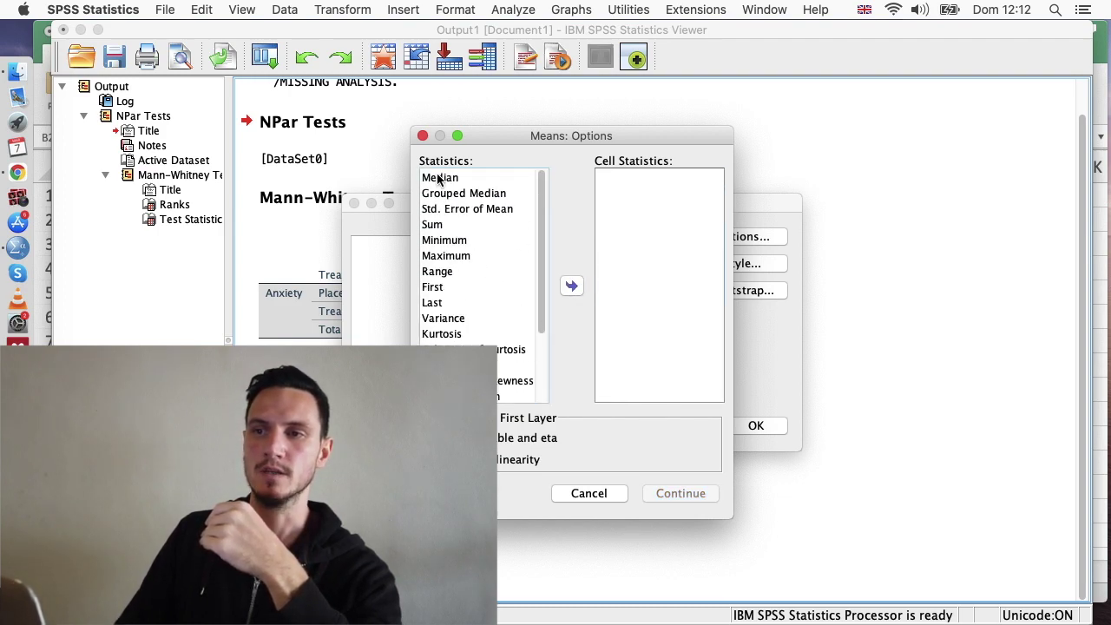
click(440, 178)
click(571, 286)
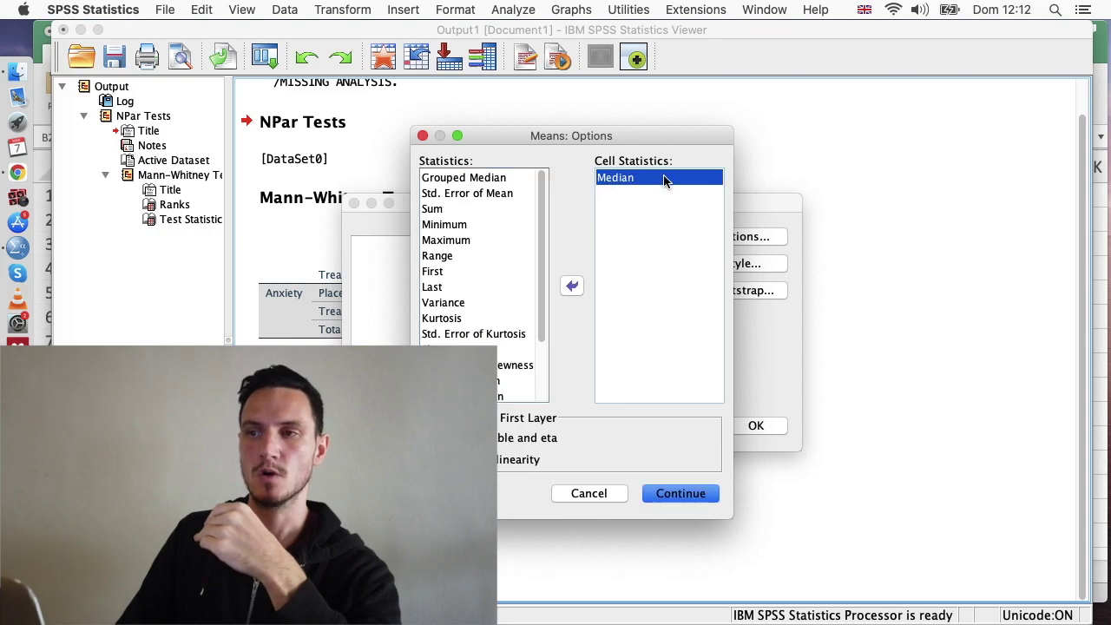
click(669, 501)
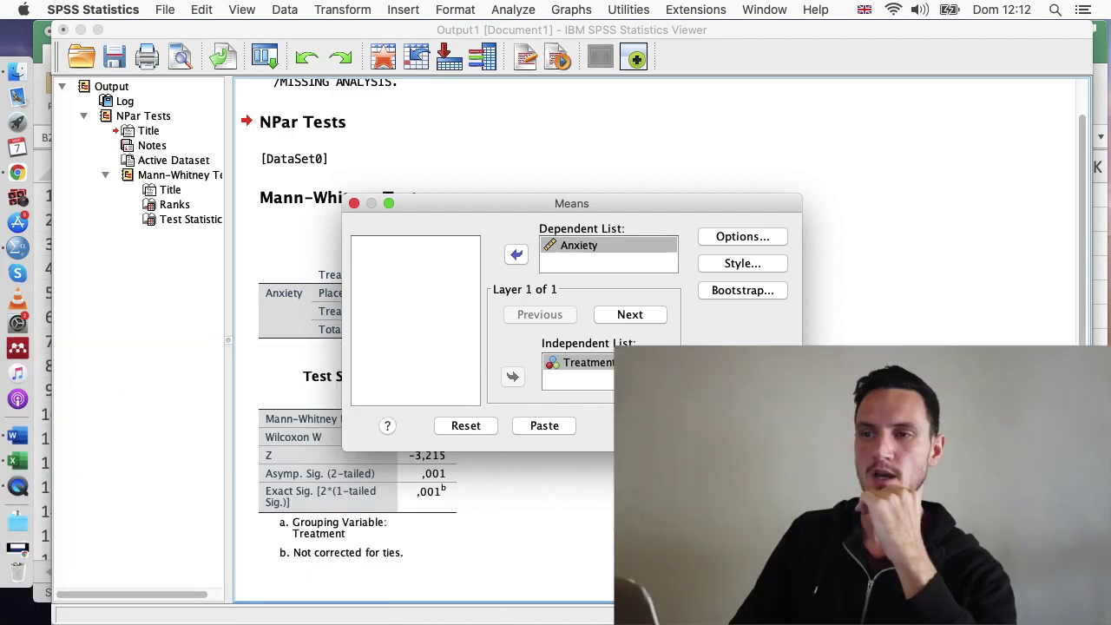
Step: Run Means and check the Report: median Anxiety 6,0000 Placebo, 4,0000 Treatment
click(754, 427)
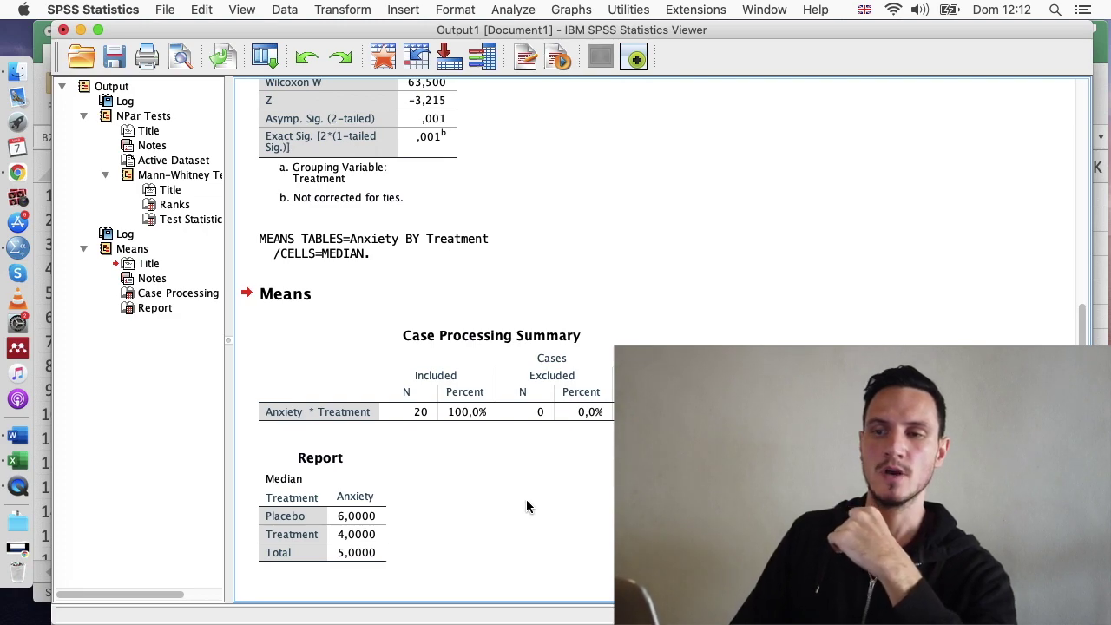
click(349, 518)
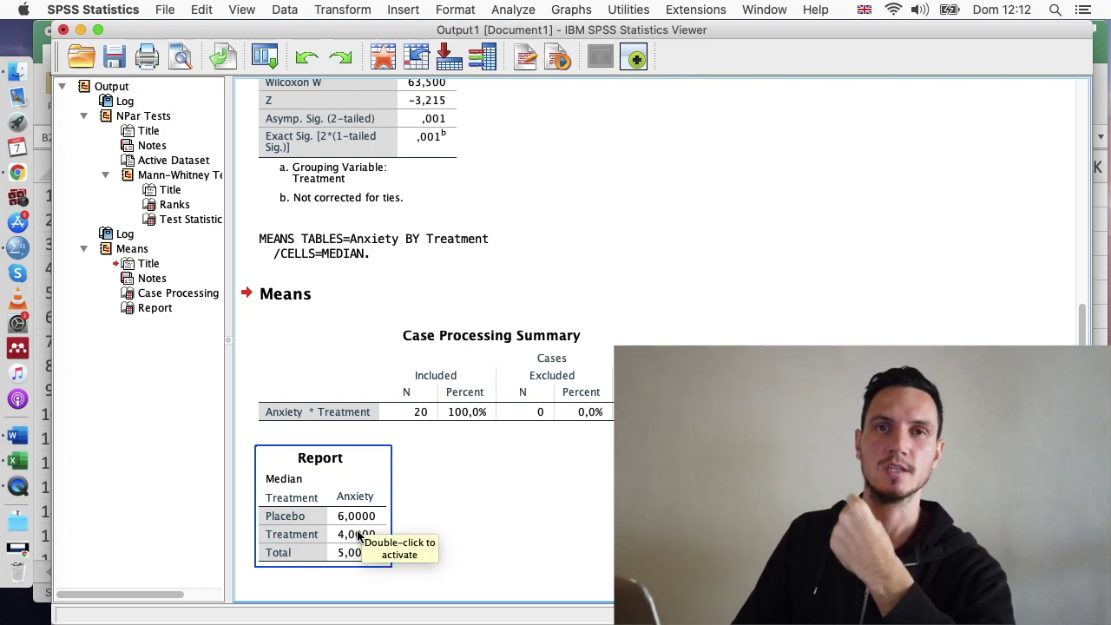
click(429, 529)
scroll(430, 528, up, 3)
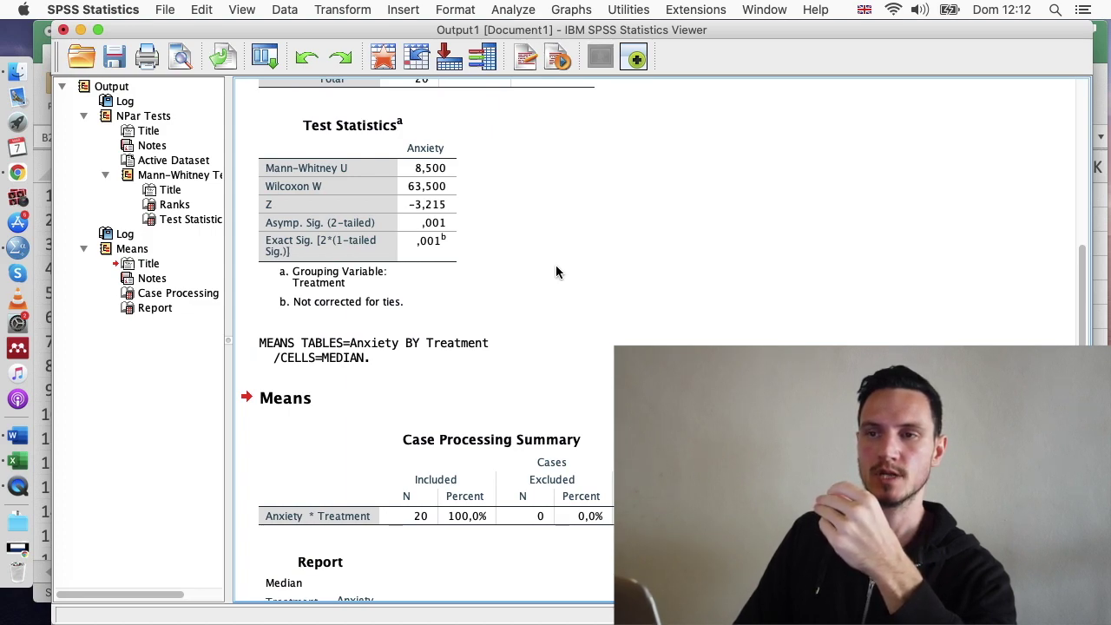
click(445, 224)
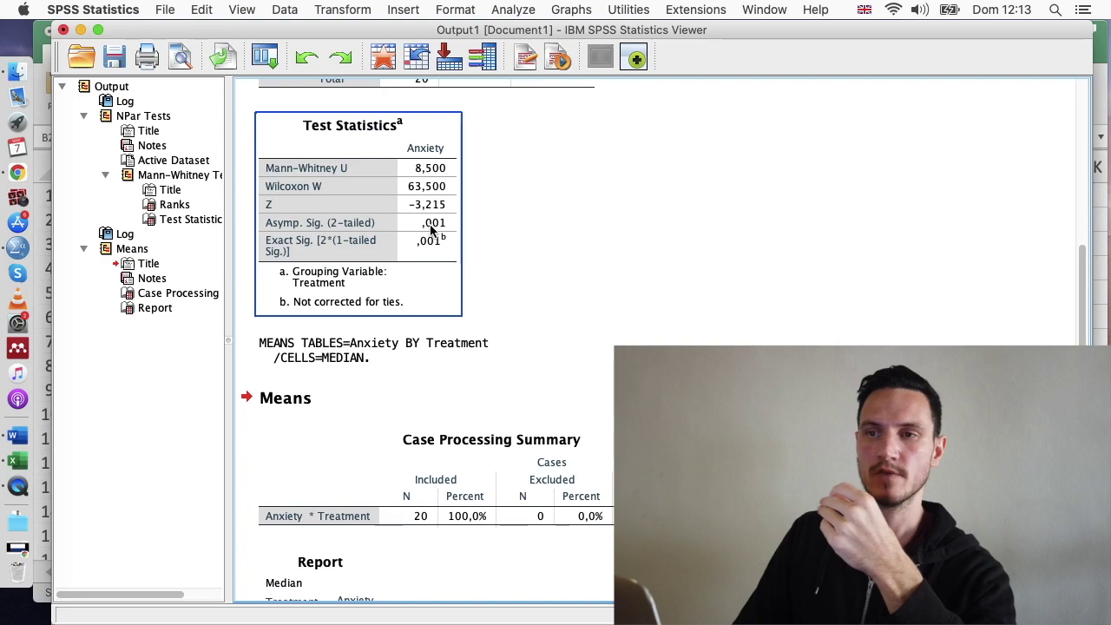
click(487, 236)
scroll(487, 237, down, 2)
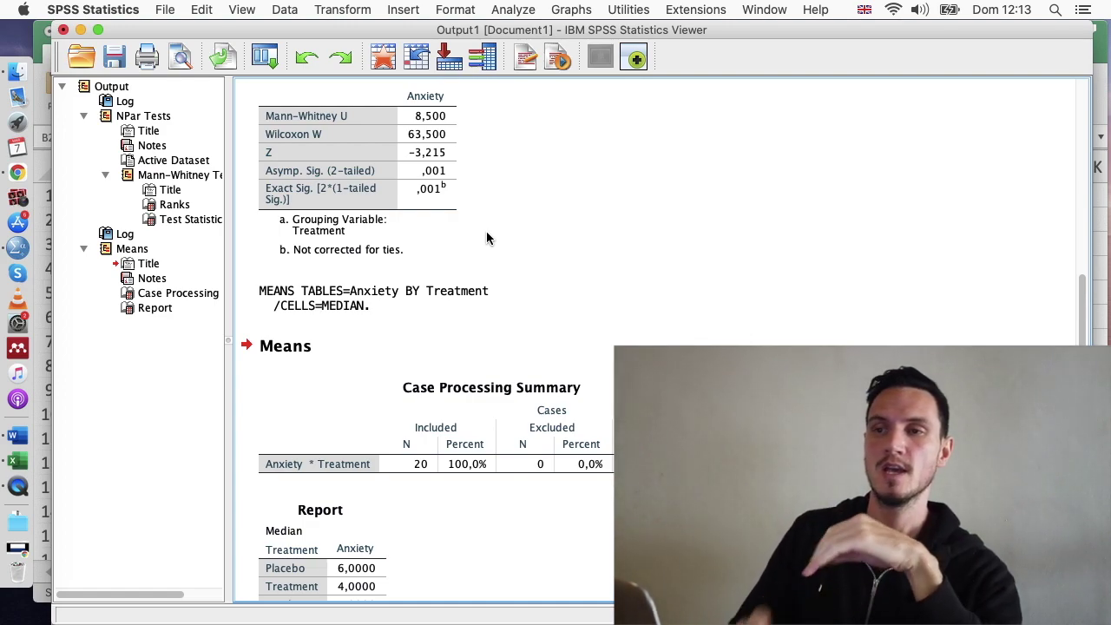
scroll(486, 238, down, 1)
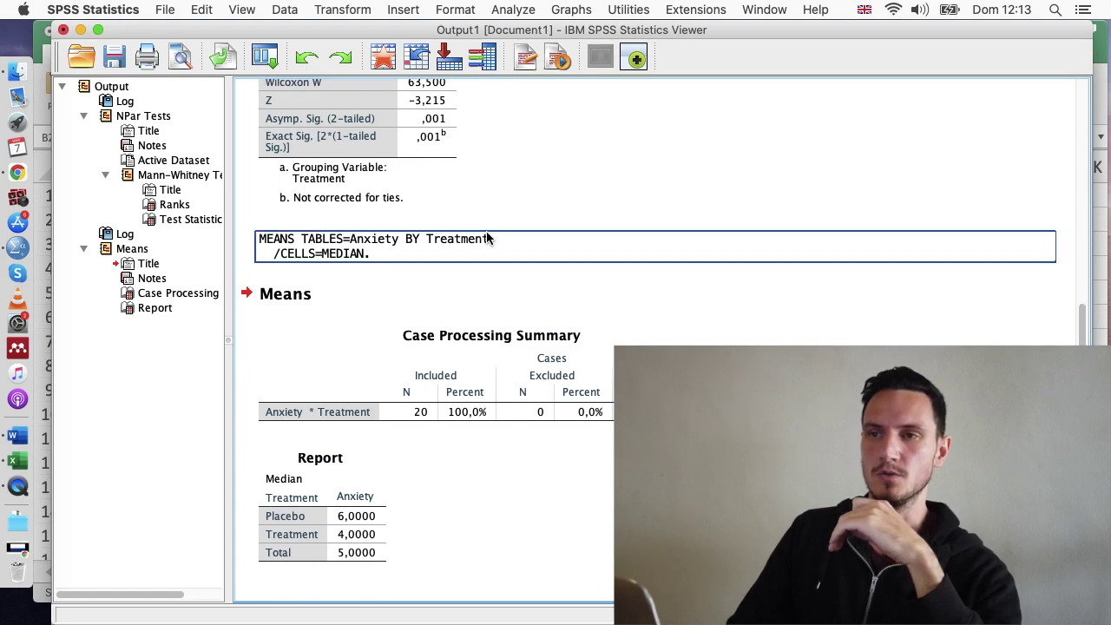
scroll(486, 238, up, 5)
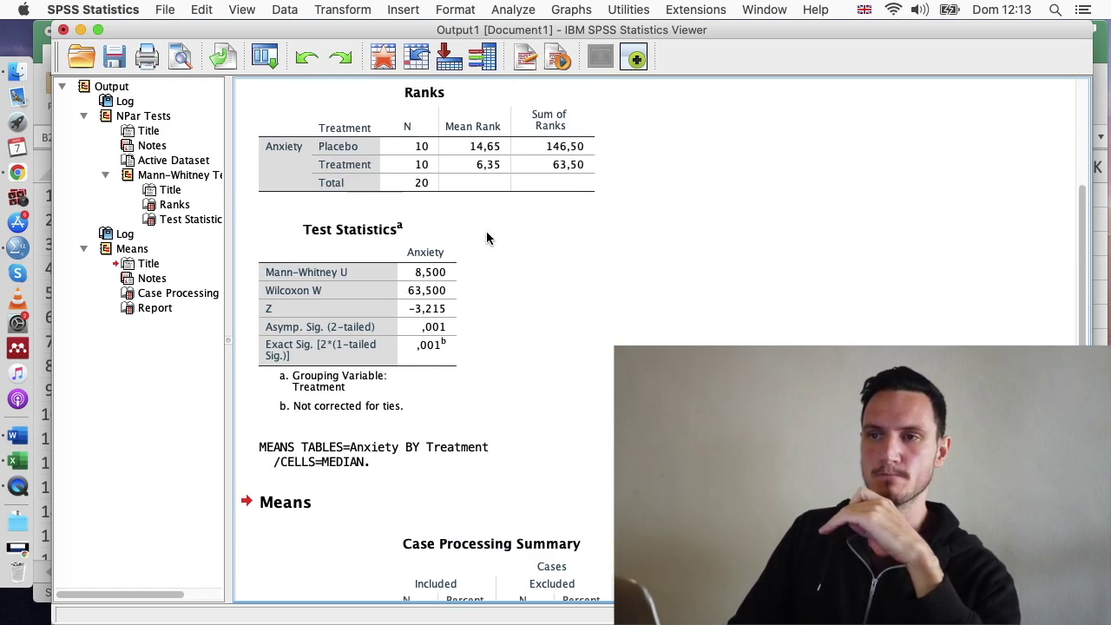
scroll(486, 238, up, 5)
scroll(508, 255, down, 4)
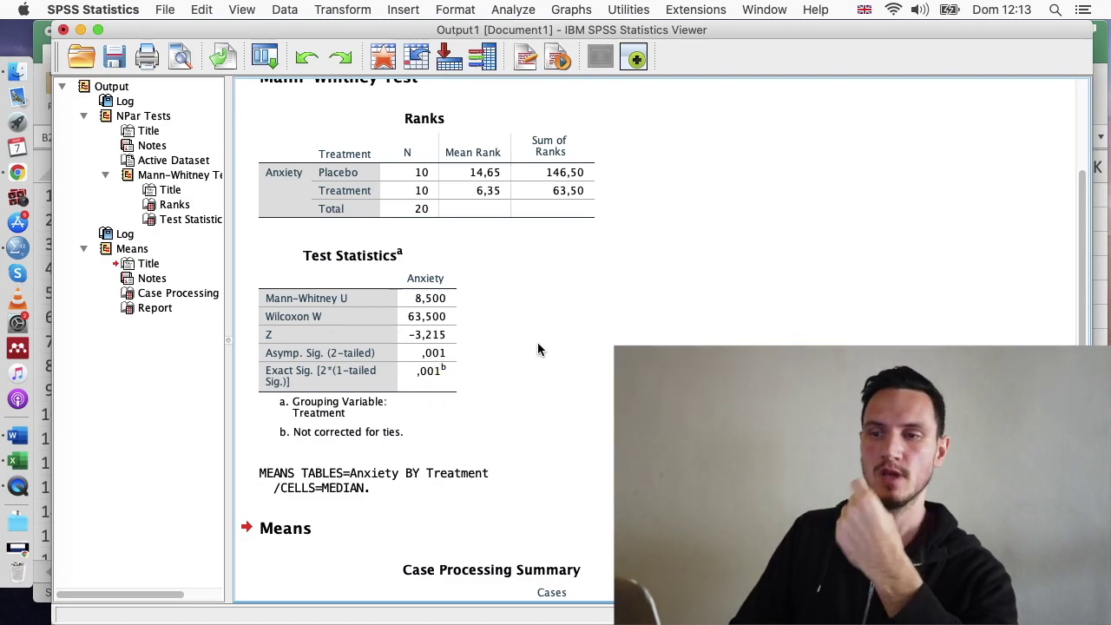
scroll(541, 347, down, 5)
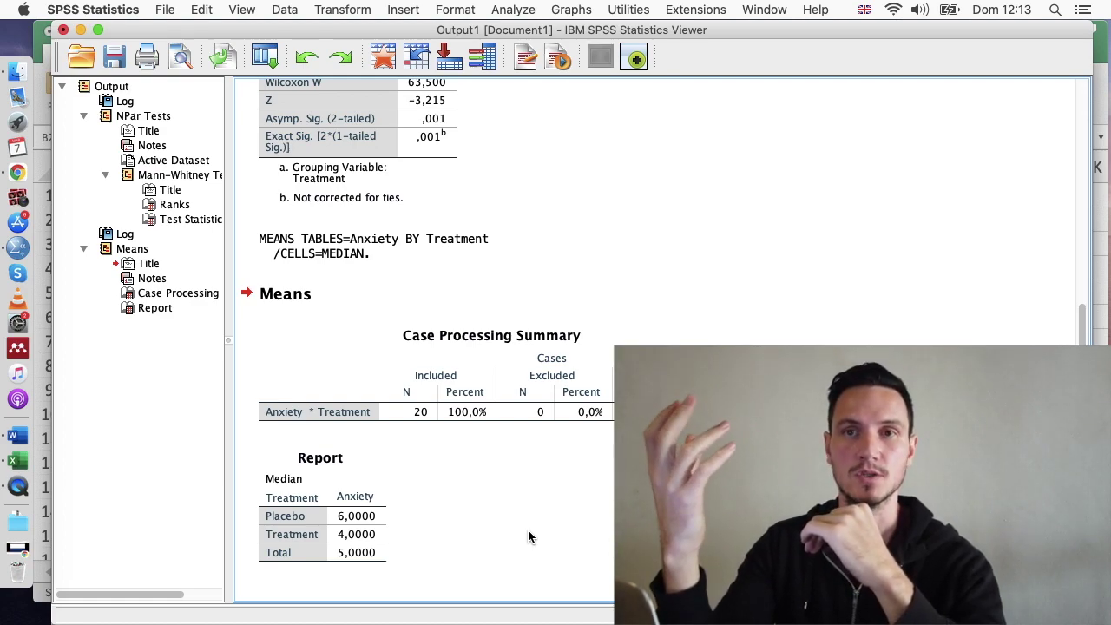
scroll(529, 536, up, 5)
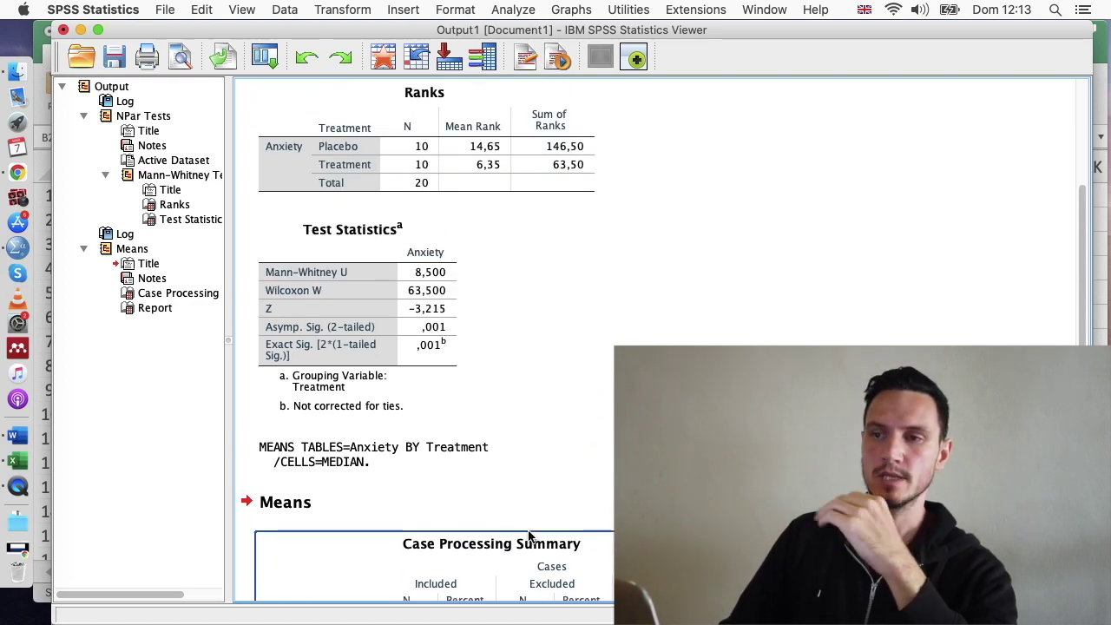
Step: Inspect the Mann-Whitney Test Statistics table, then the Ranks table
click(438, 323)
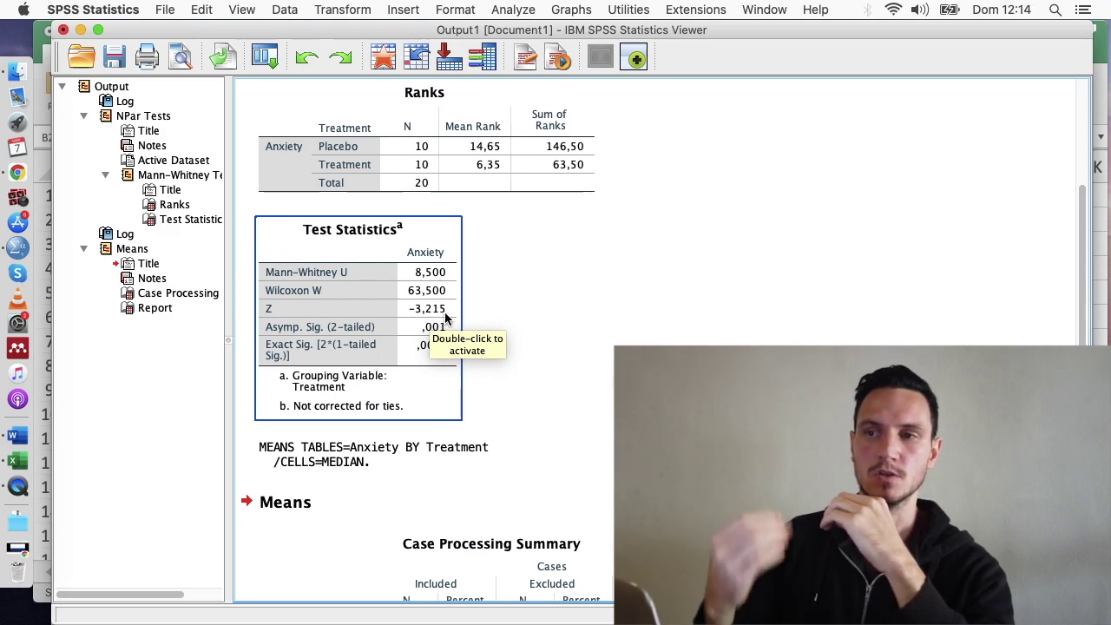
click(421, 210)
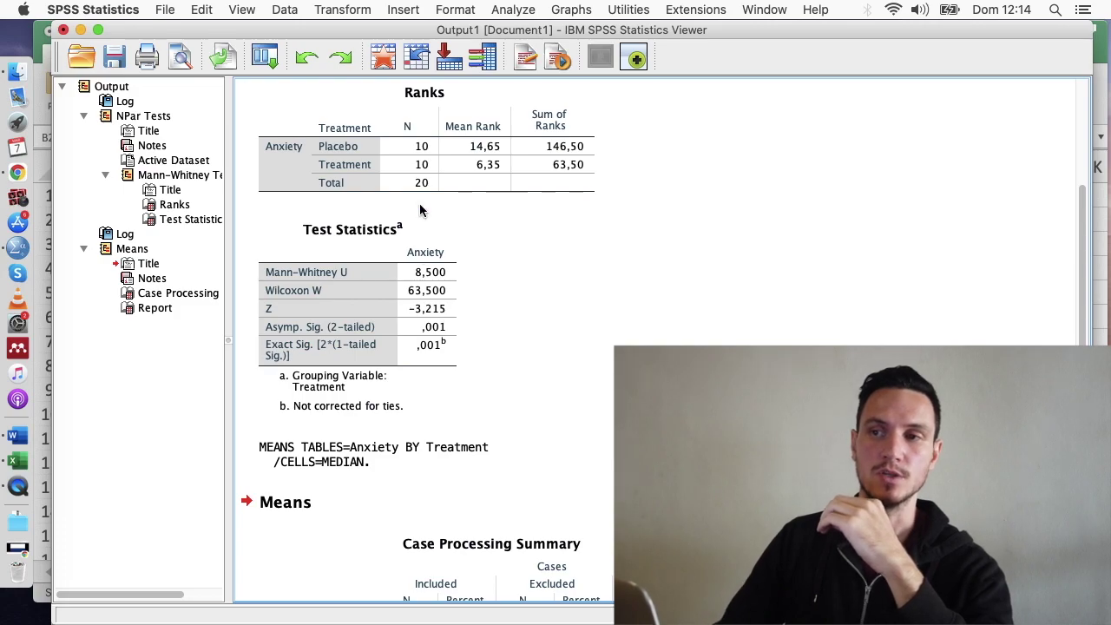
click(423, 192)
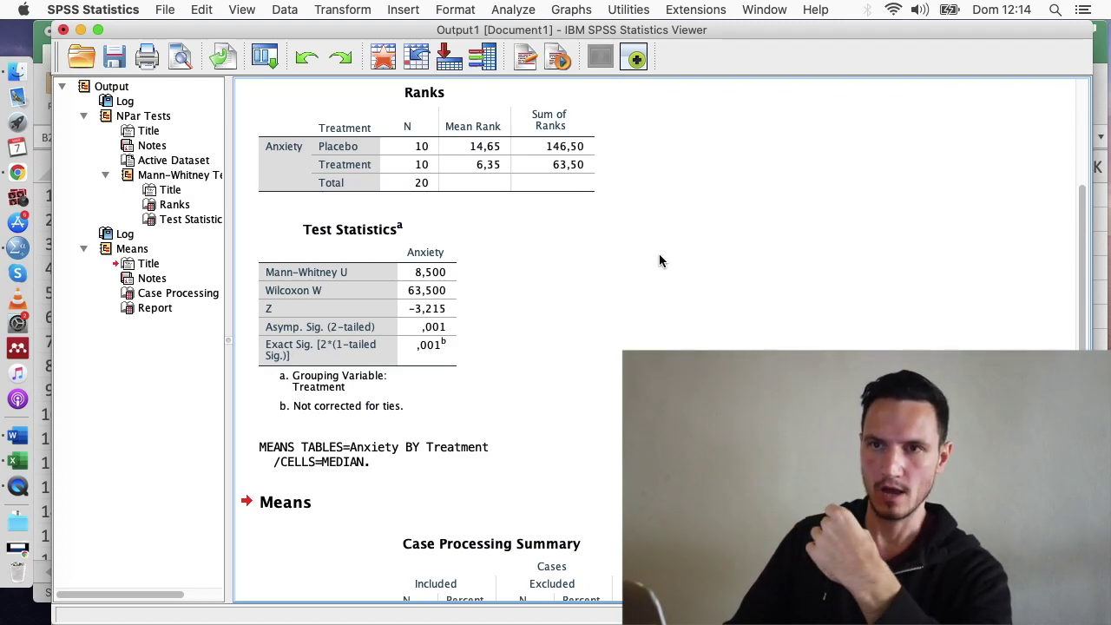
Step: Switch to the Word Results document reporting U = 8.50, p = .001, r = .72
mouse_move(2, 6)
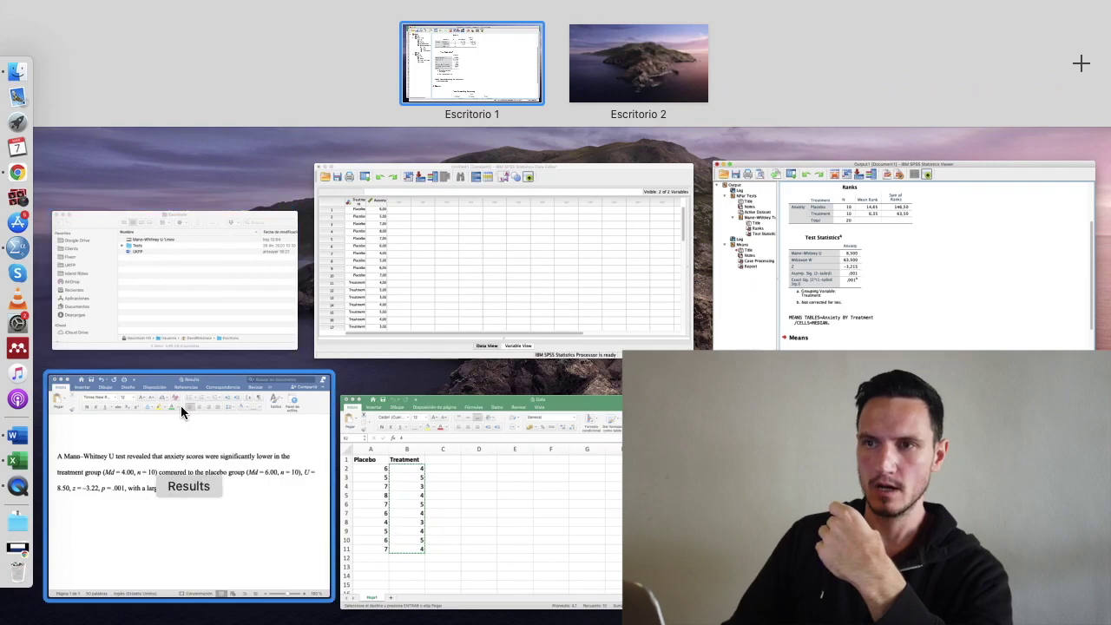
click(180, 405)
scroll(385, 190, down, 3)
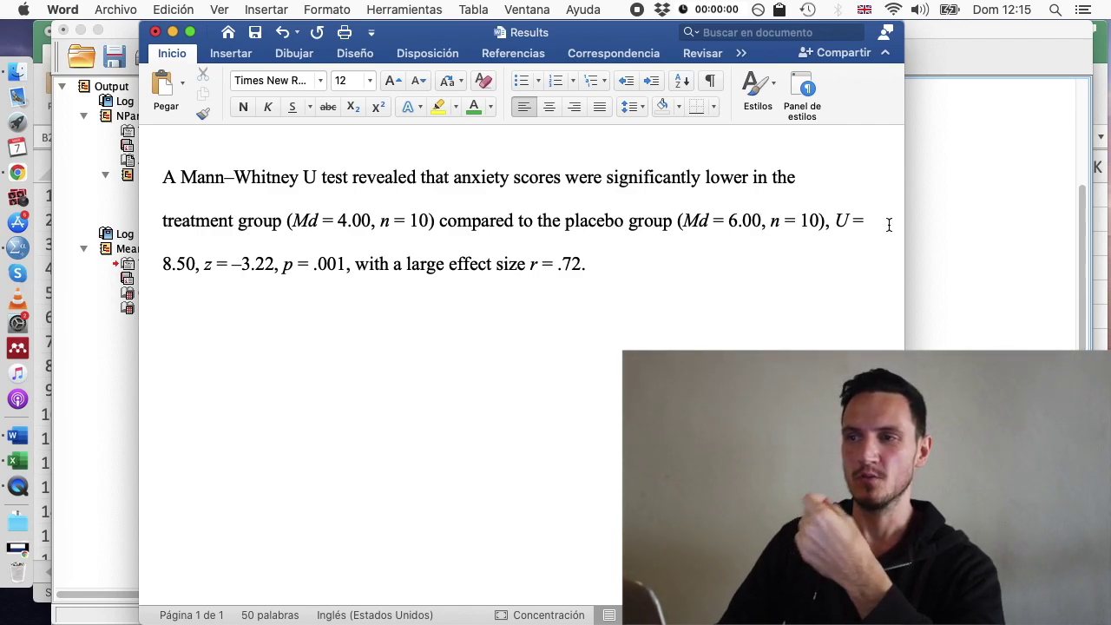
click(952, 218)
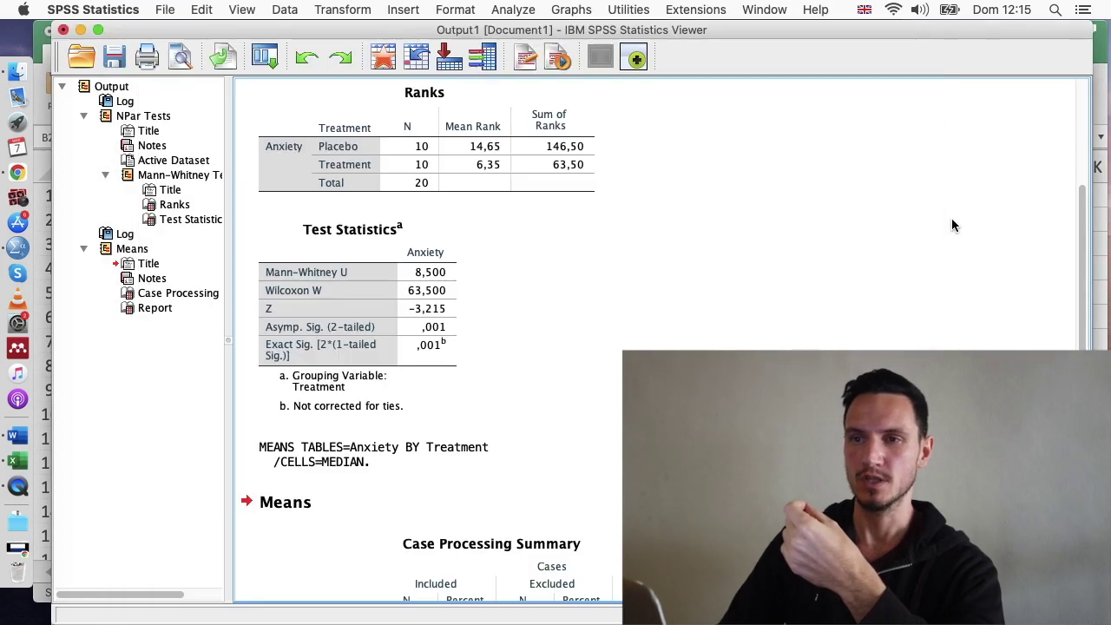
click(417, 285)
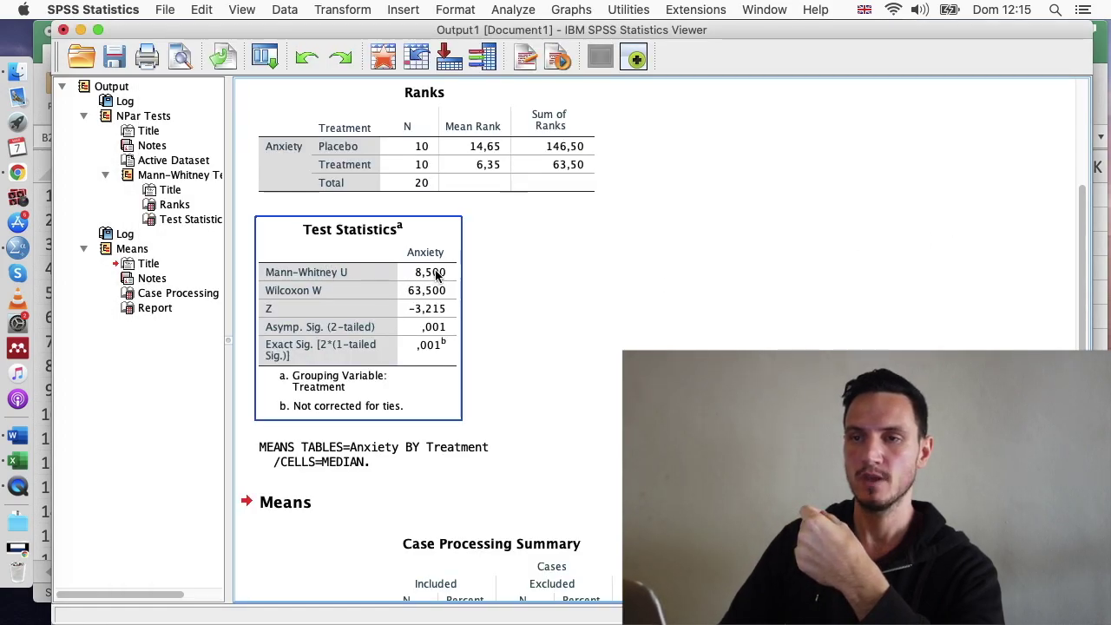
key(ctrl+Up)
click(275, 485)
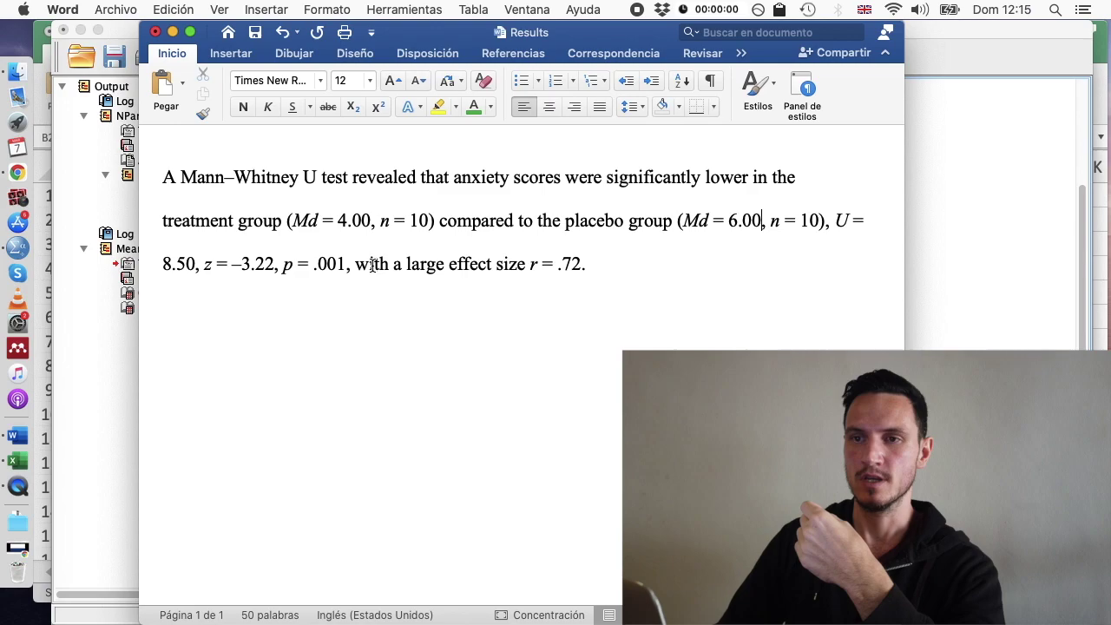
click(972, 271)
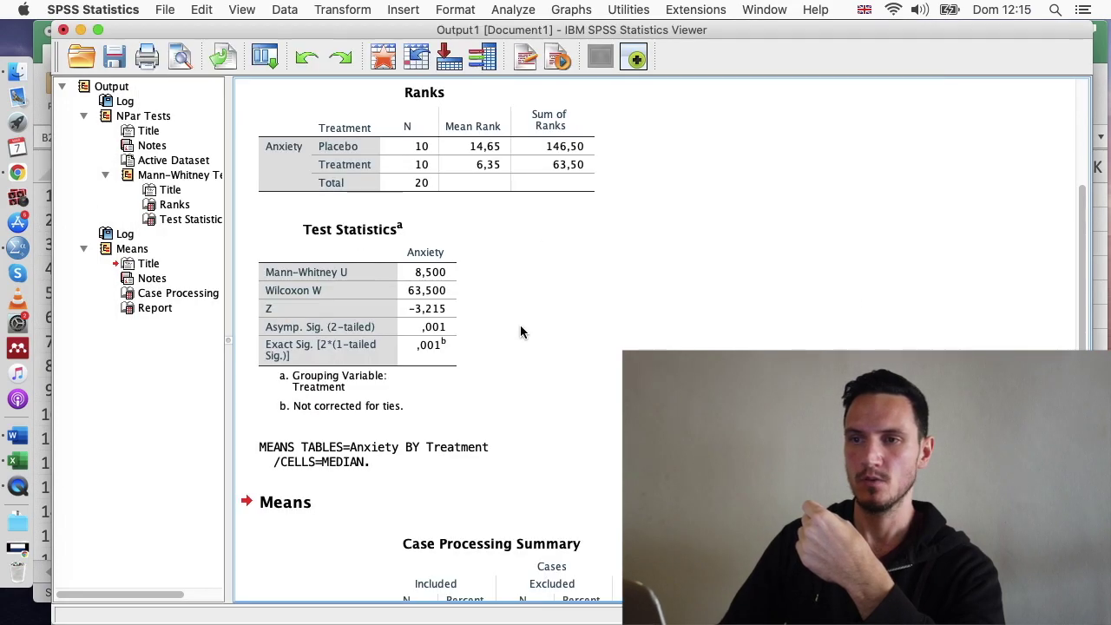
click(437, 321)
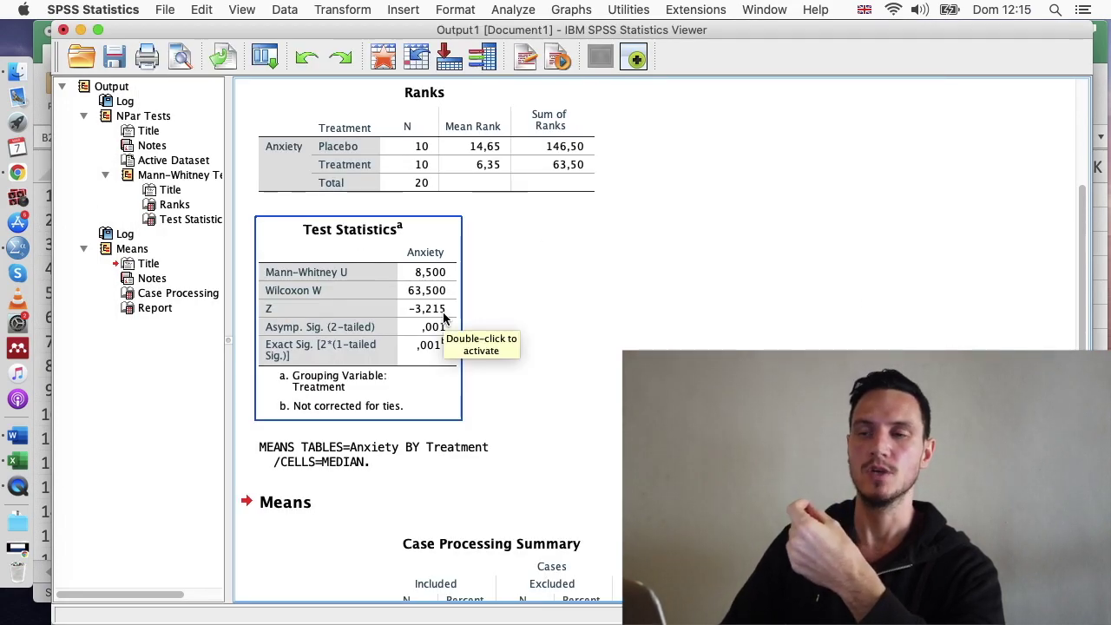
key(ctrl+Up)
click(239, 467)
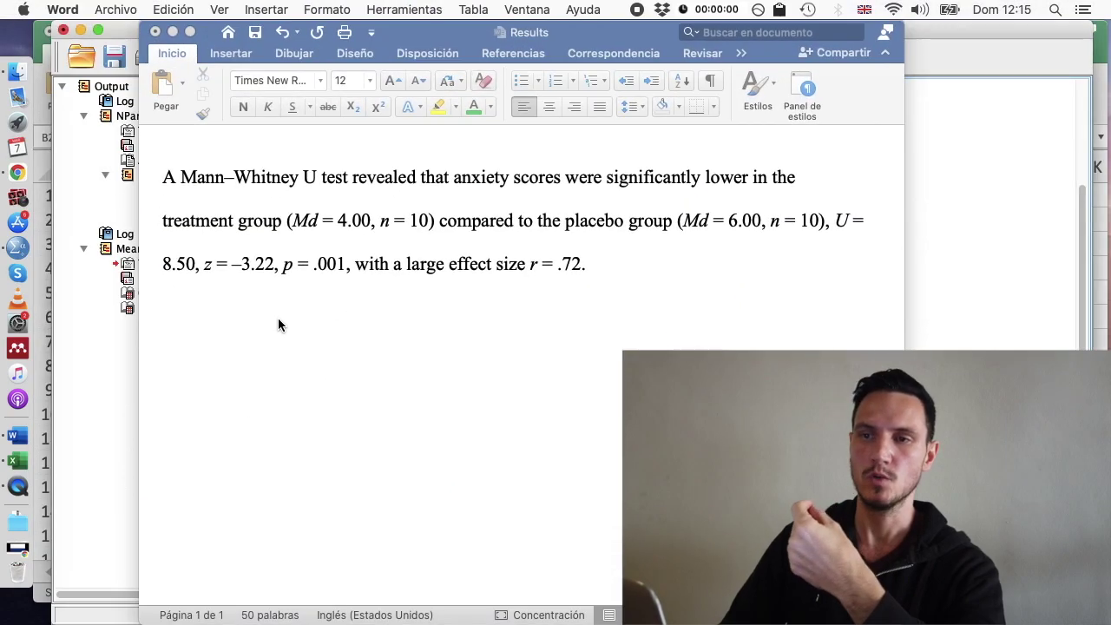
click(949, 203)
click(437, 323)
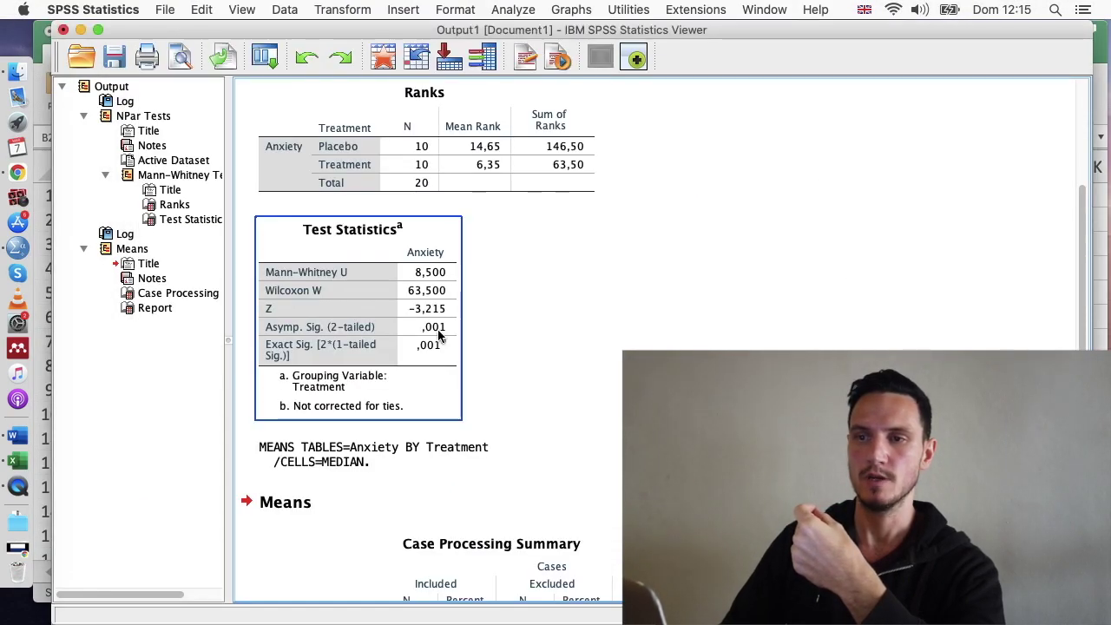
mouse_move(2, 7)
click(231, 452)
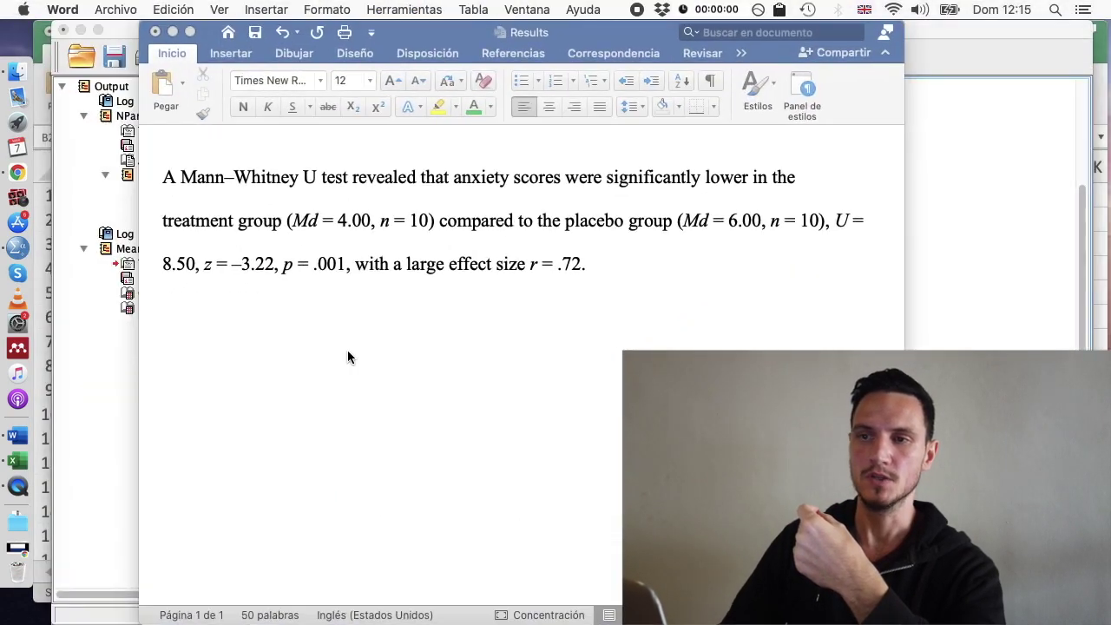